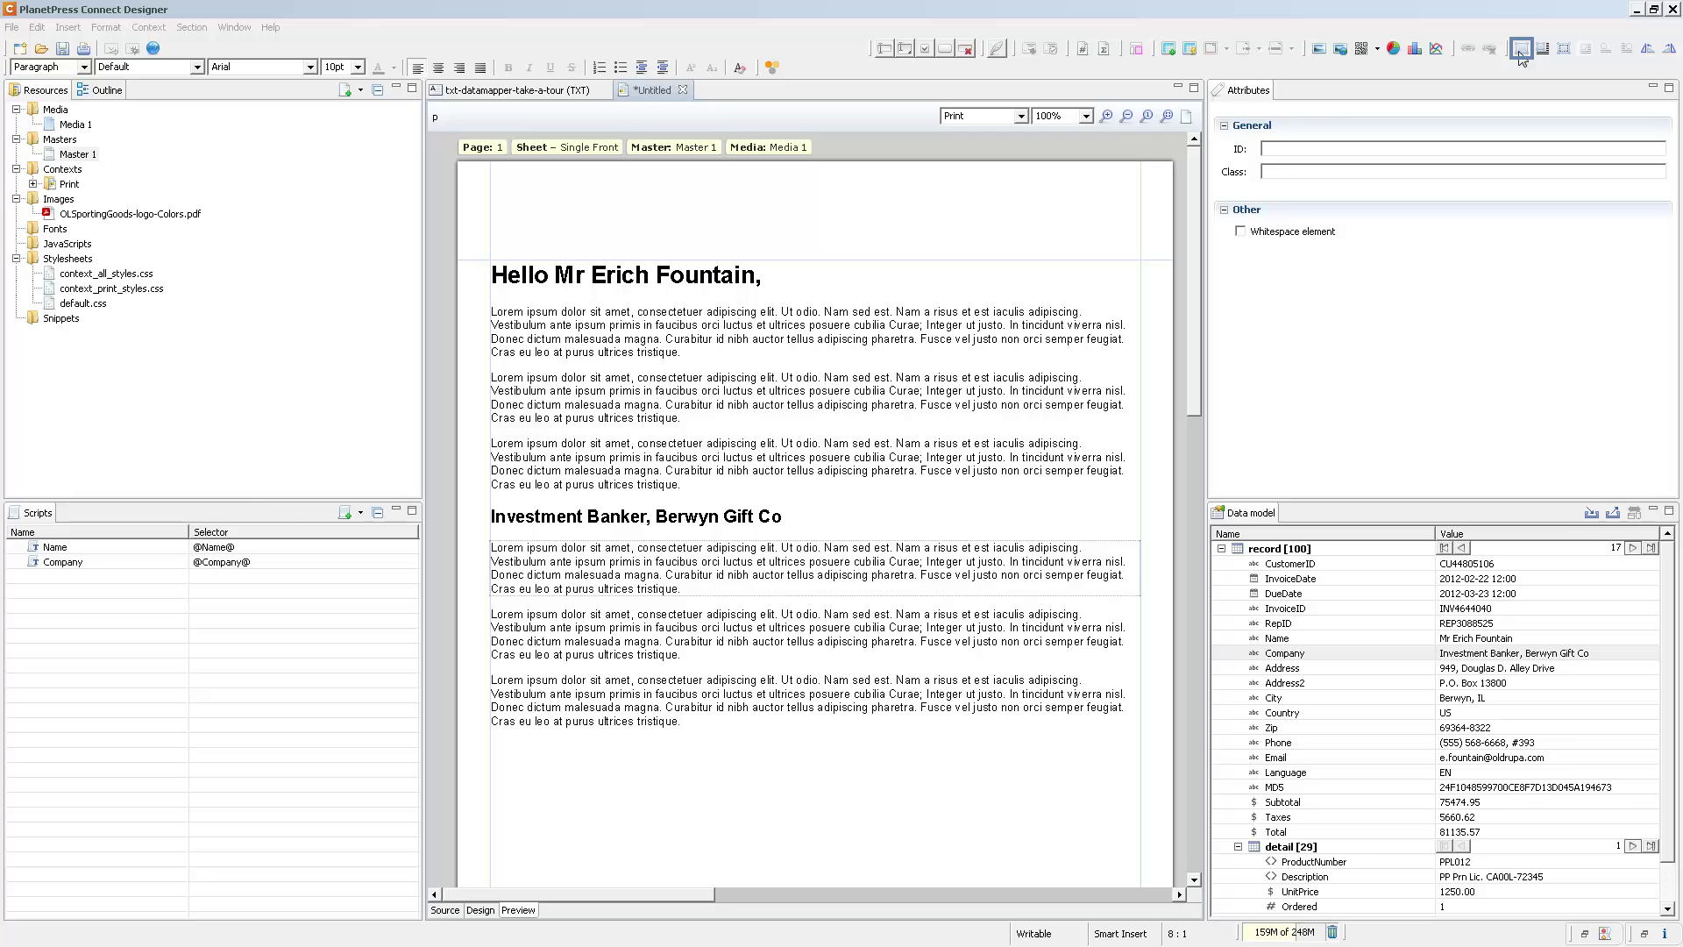
# Step: Insert a positioned box in the page header's right side, sized about 83 by 18.5 mm above the greeting
pyautogui.click(1520, 51)
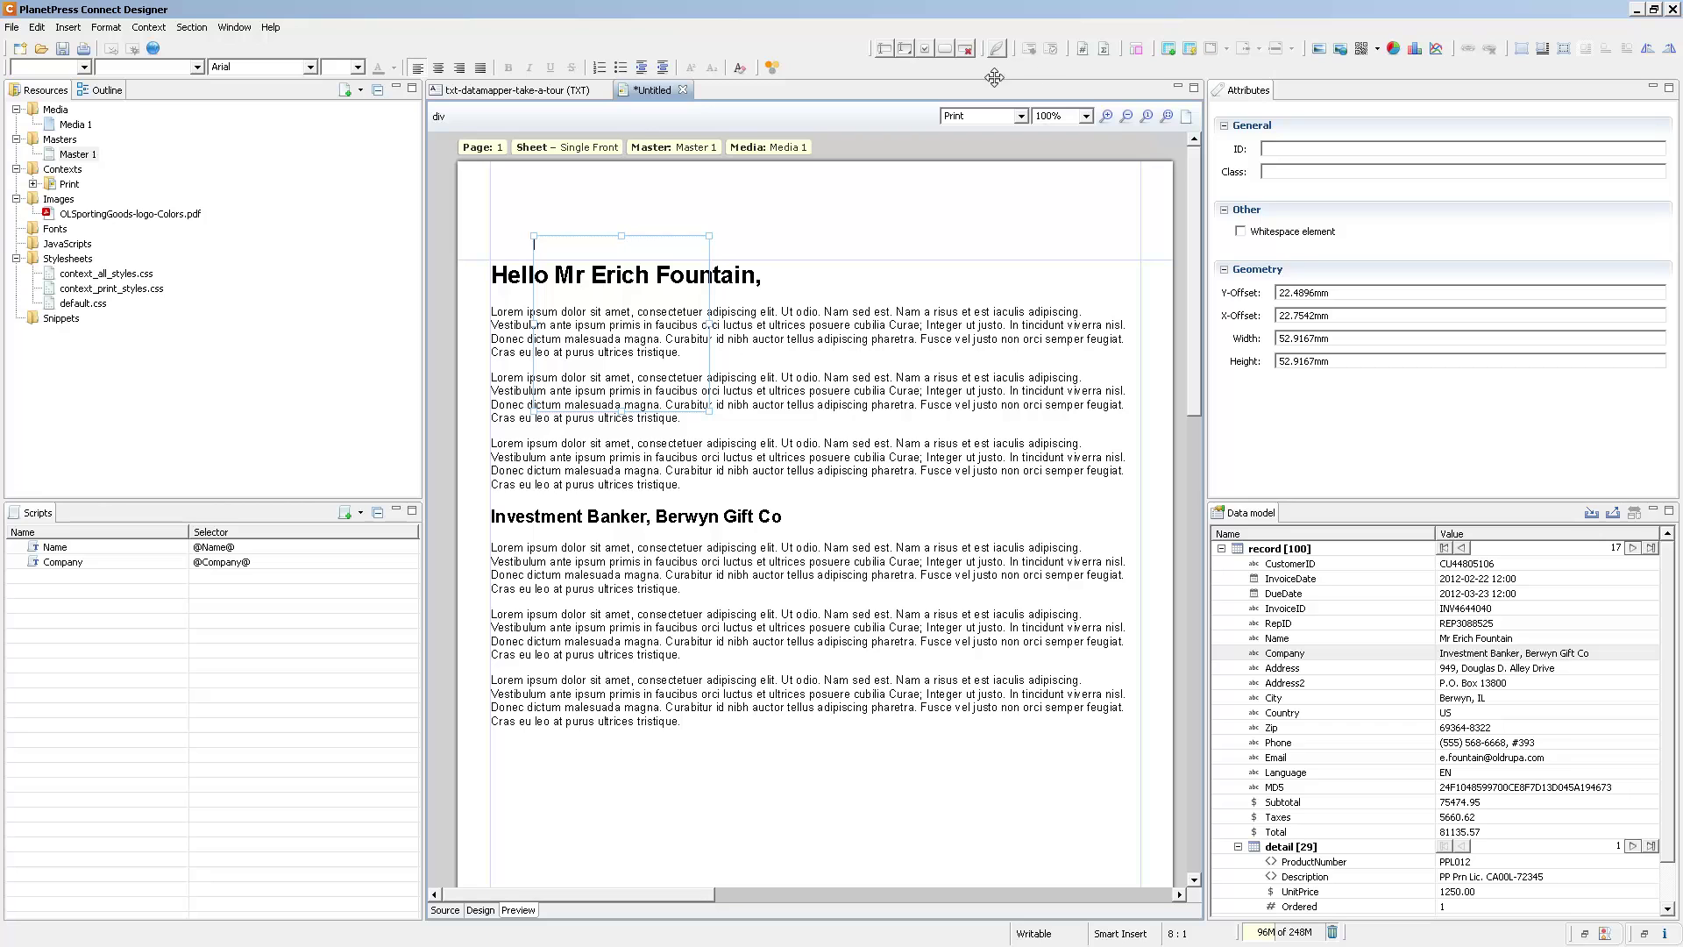
pyautogui.moveTo(664, 237); pyautogui.dragTo(1106, 184)
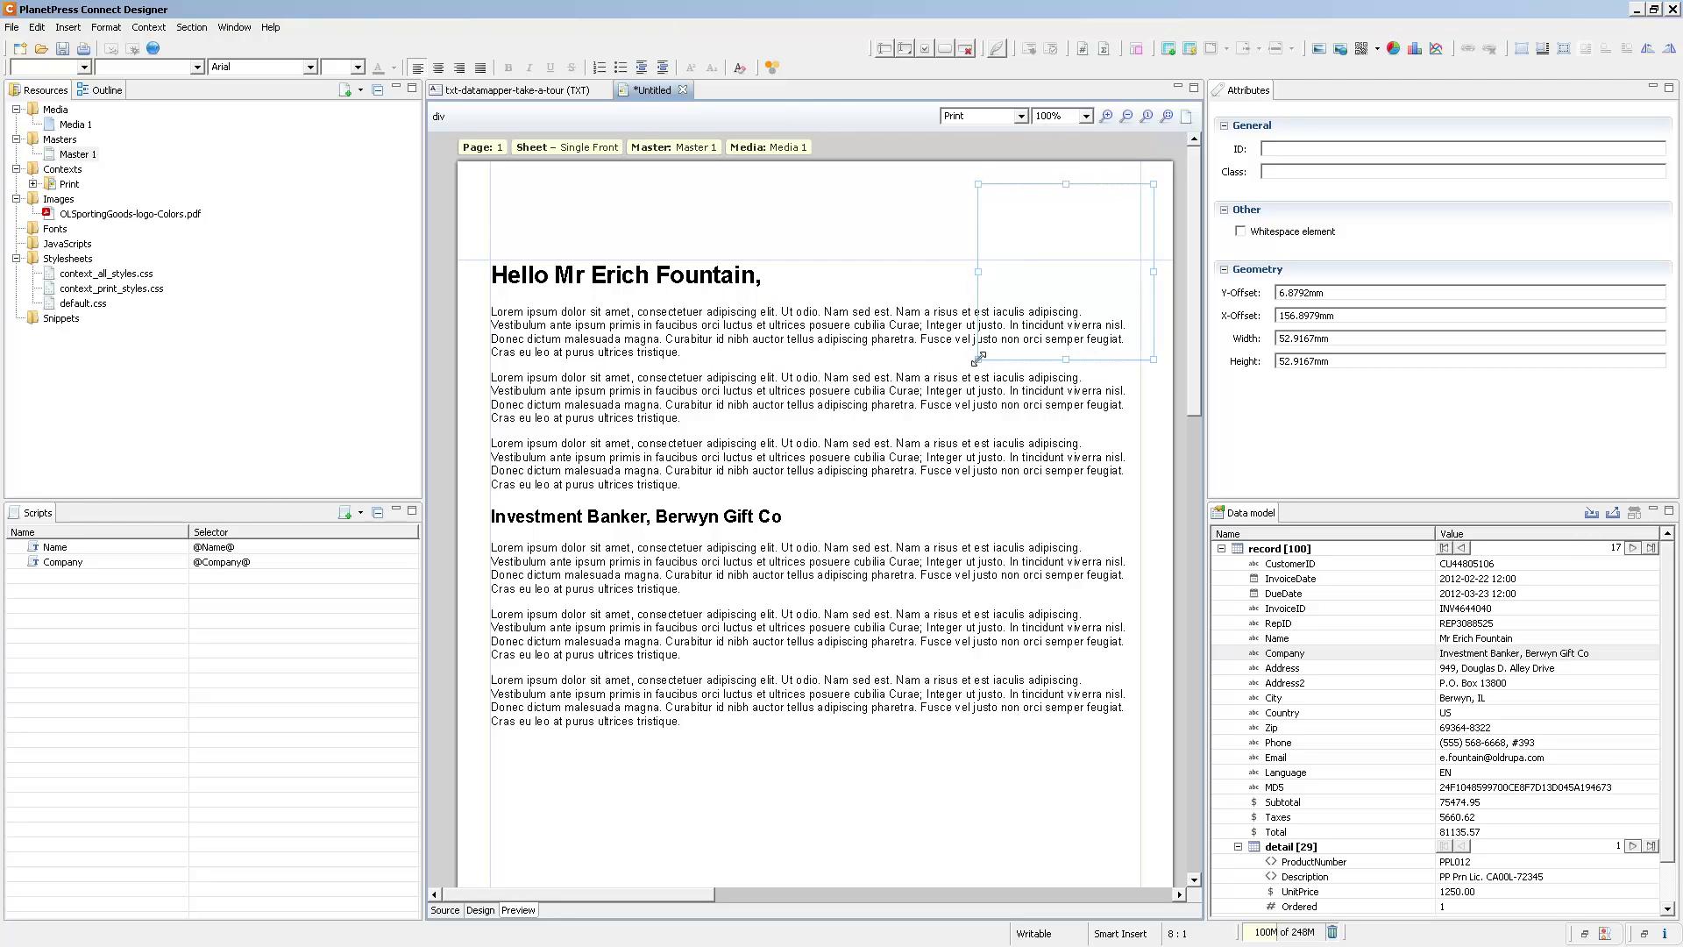
pyautogui.moveTo(976, 357); pyautogui.dragTo(878, 245)
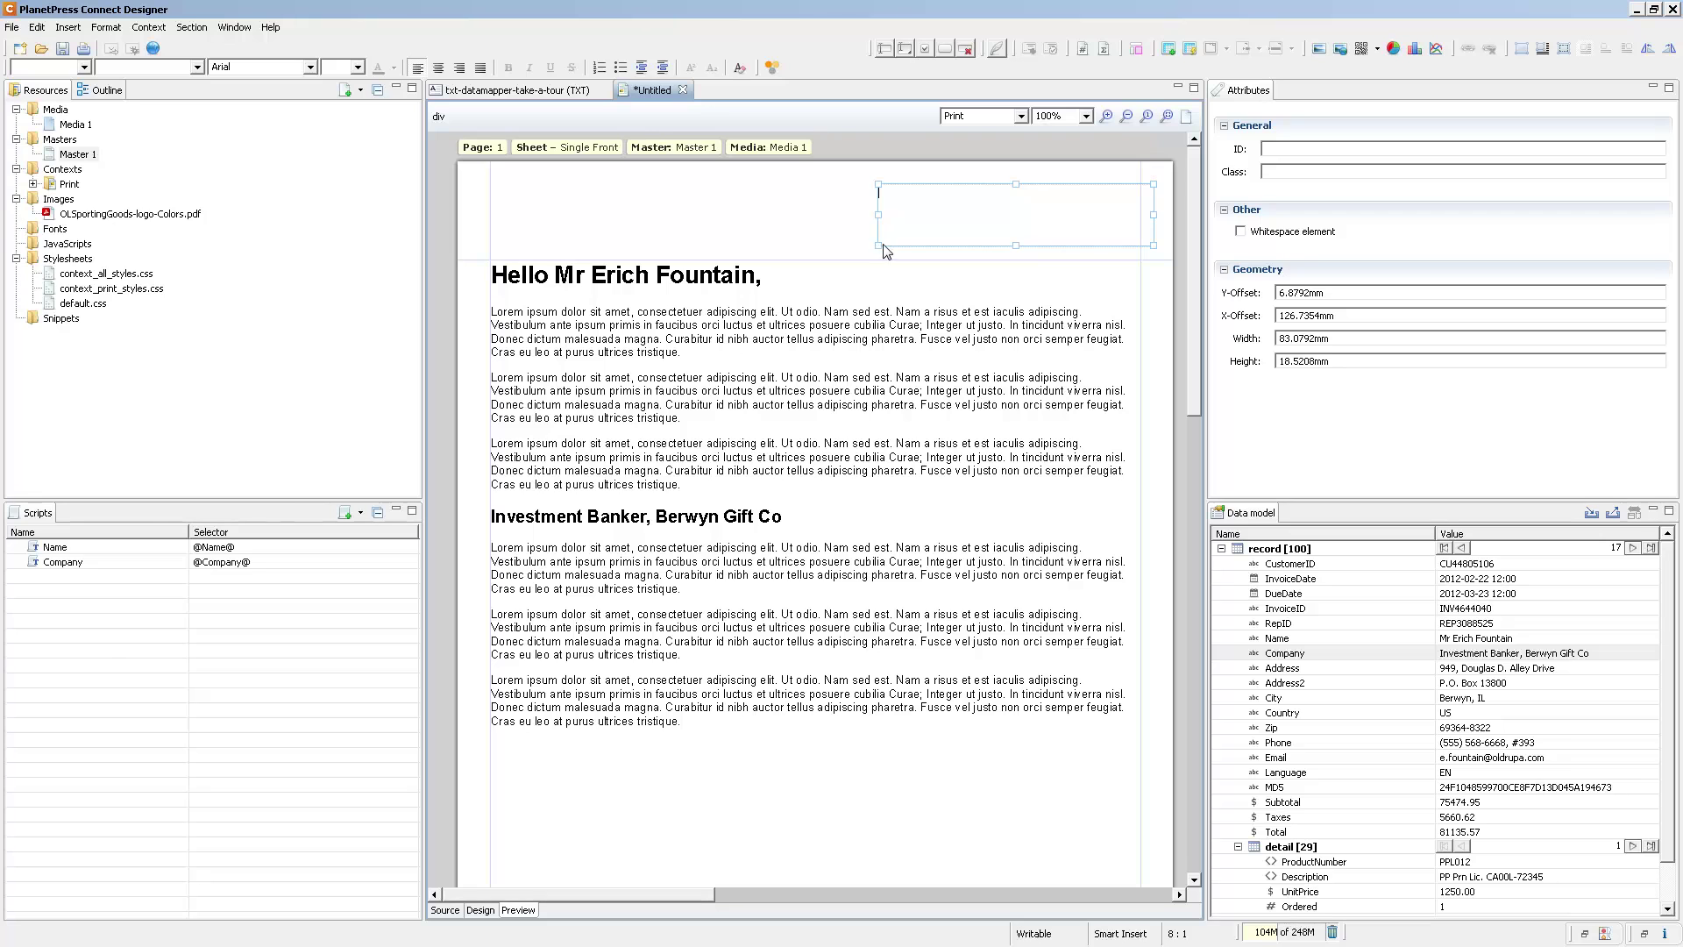
# Step: Set the background color of the new header box to Black in its box formatting
pyautogui.rightClick(932, 209)
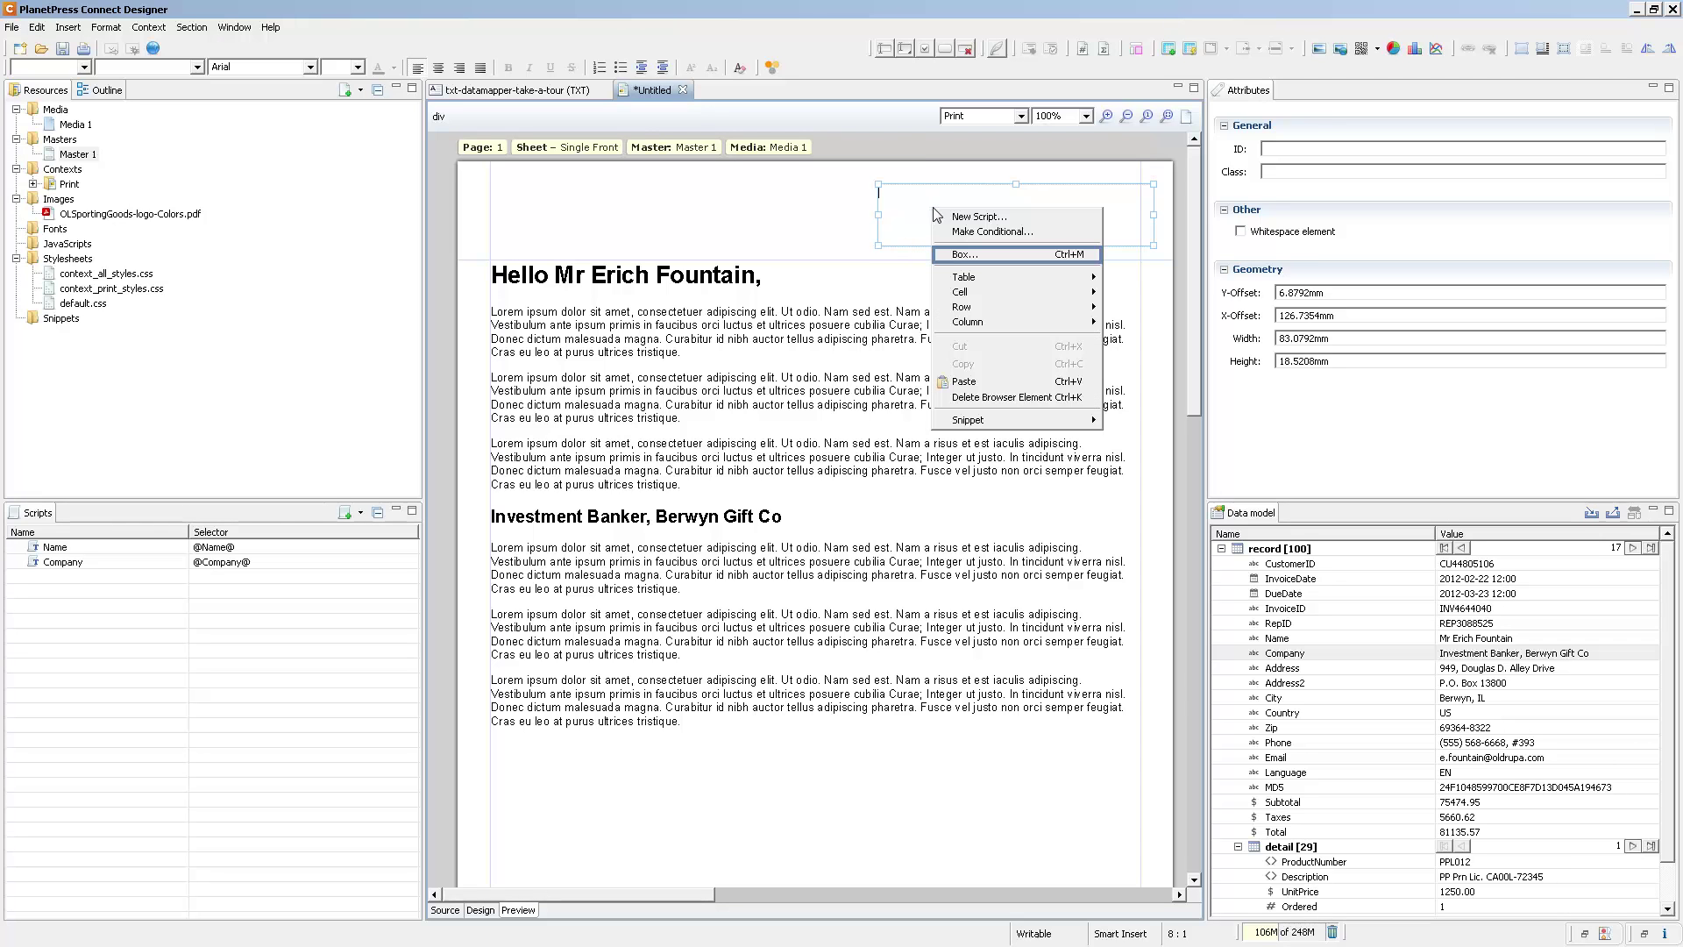
pyautogui.click(960, 255)
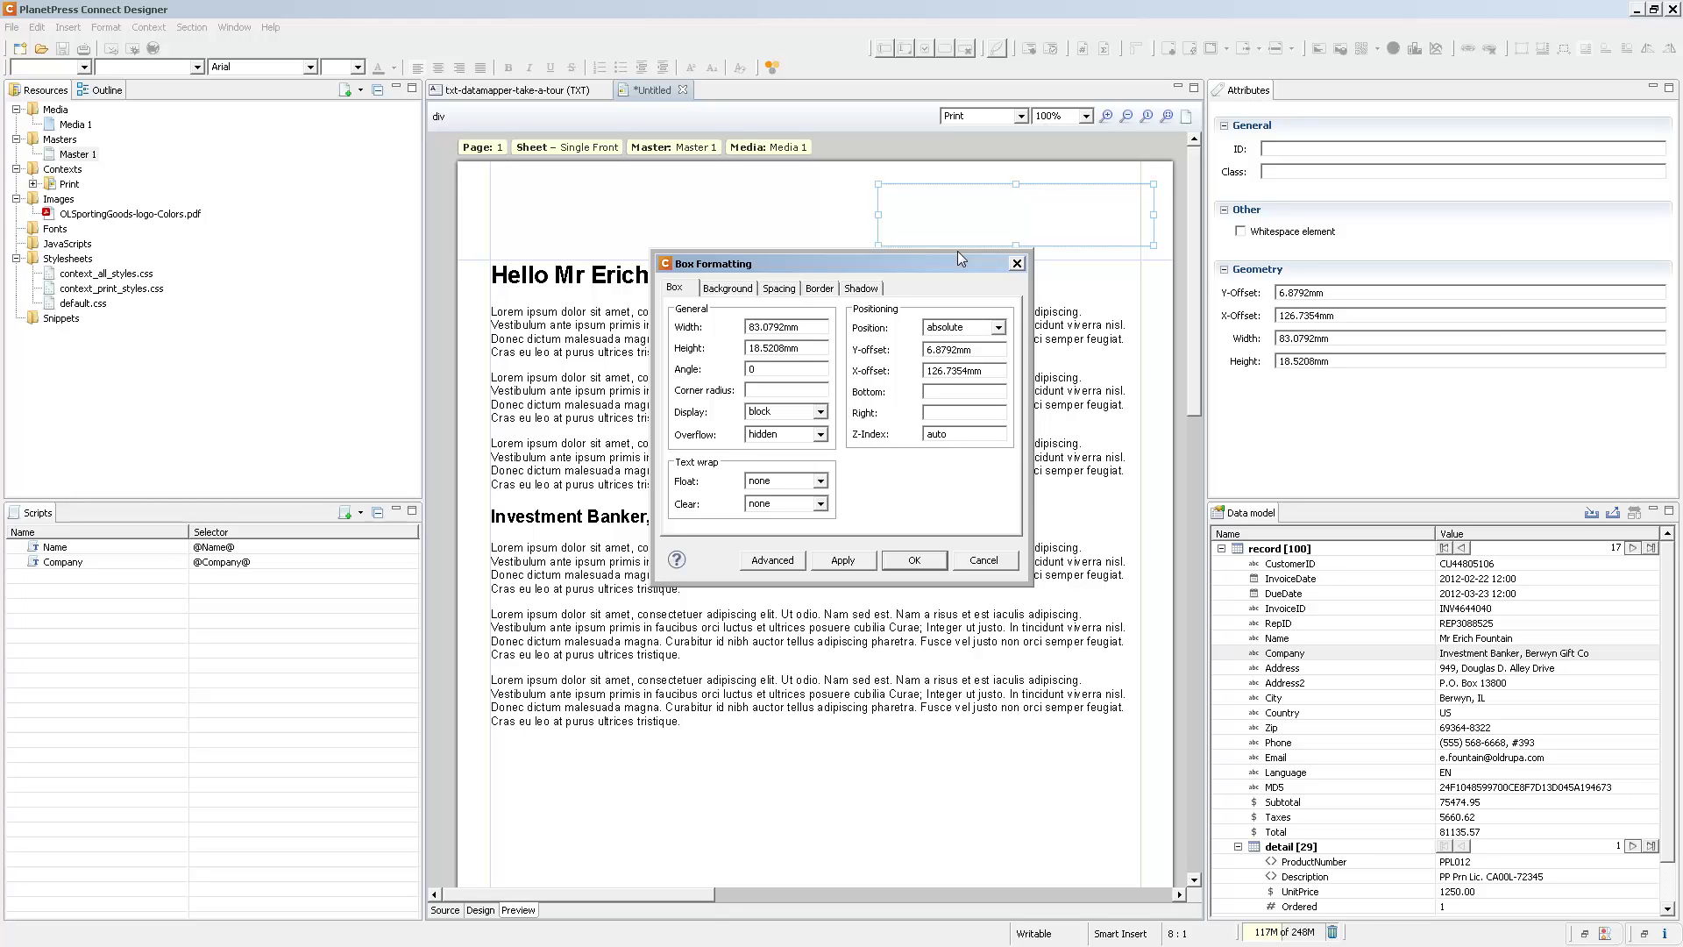
pyautogui.click(728, 289)
pyautogui.click(973, 329)
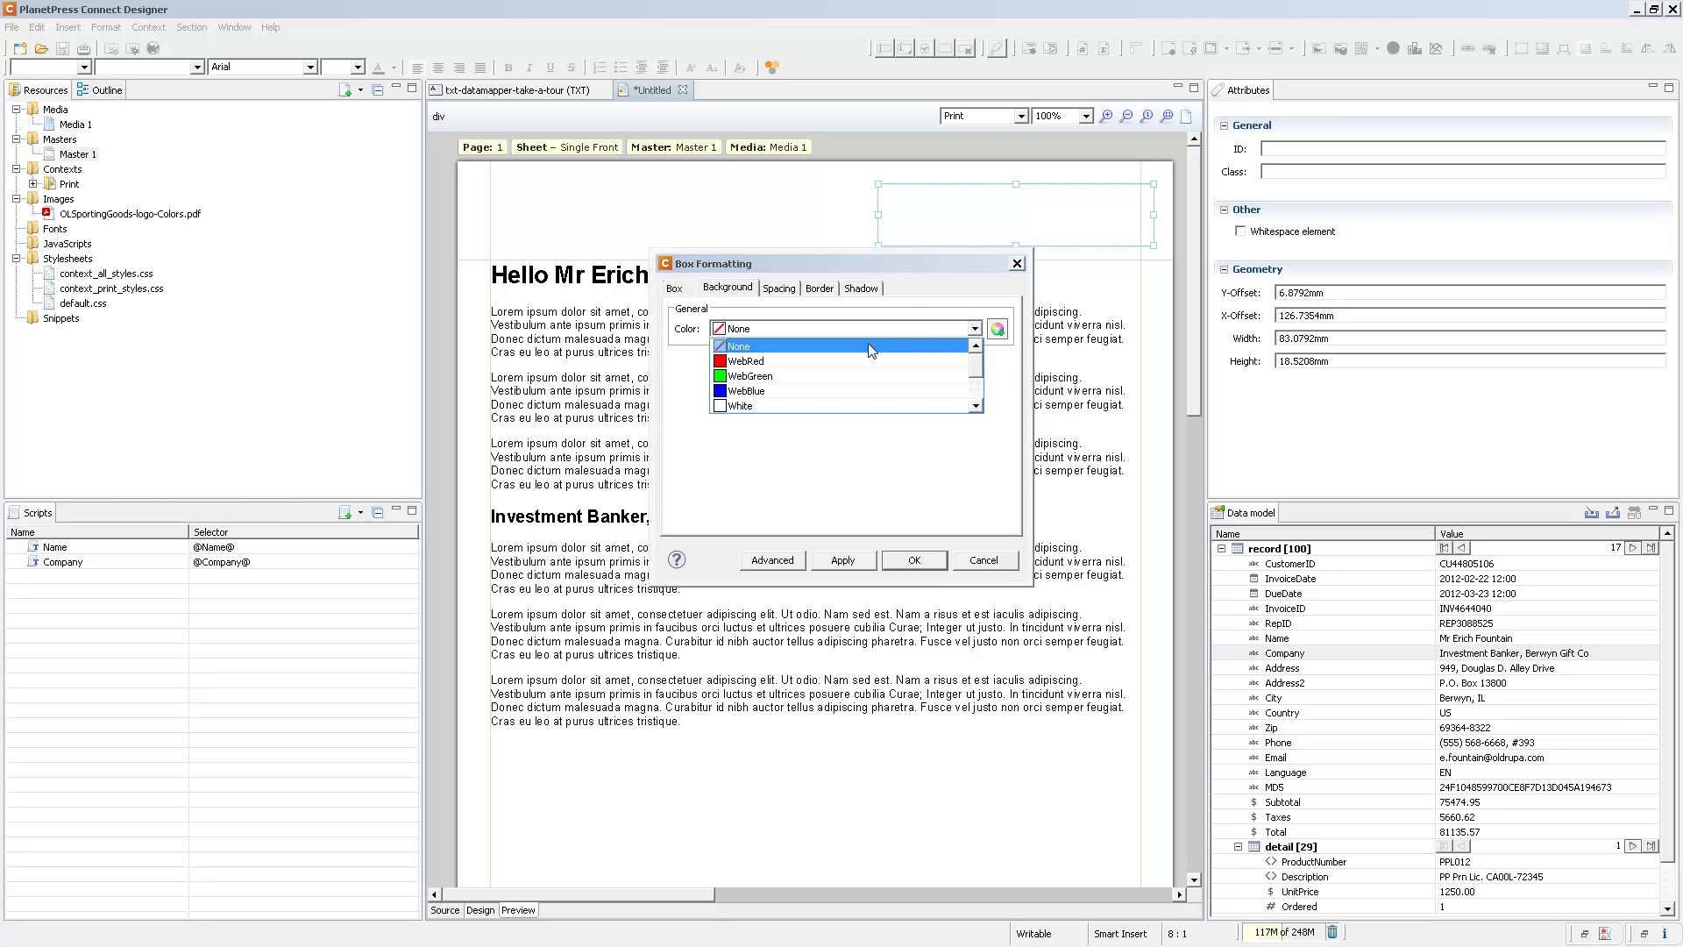
pyautogui.scroll(-2, 855, 380)
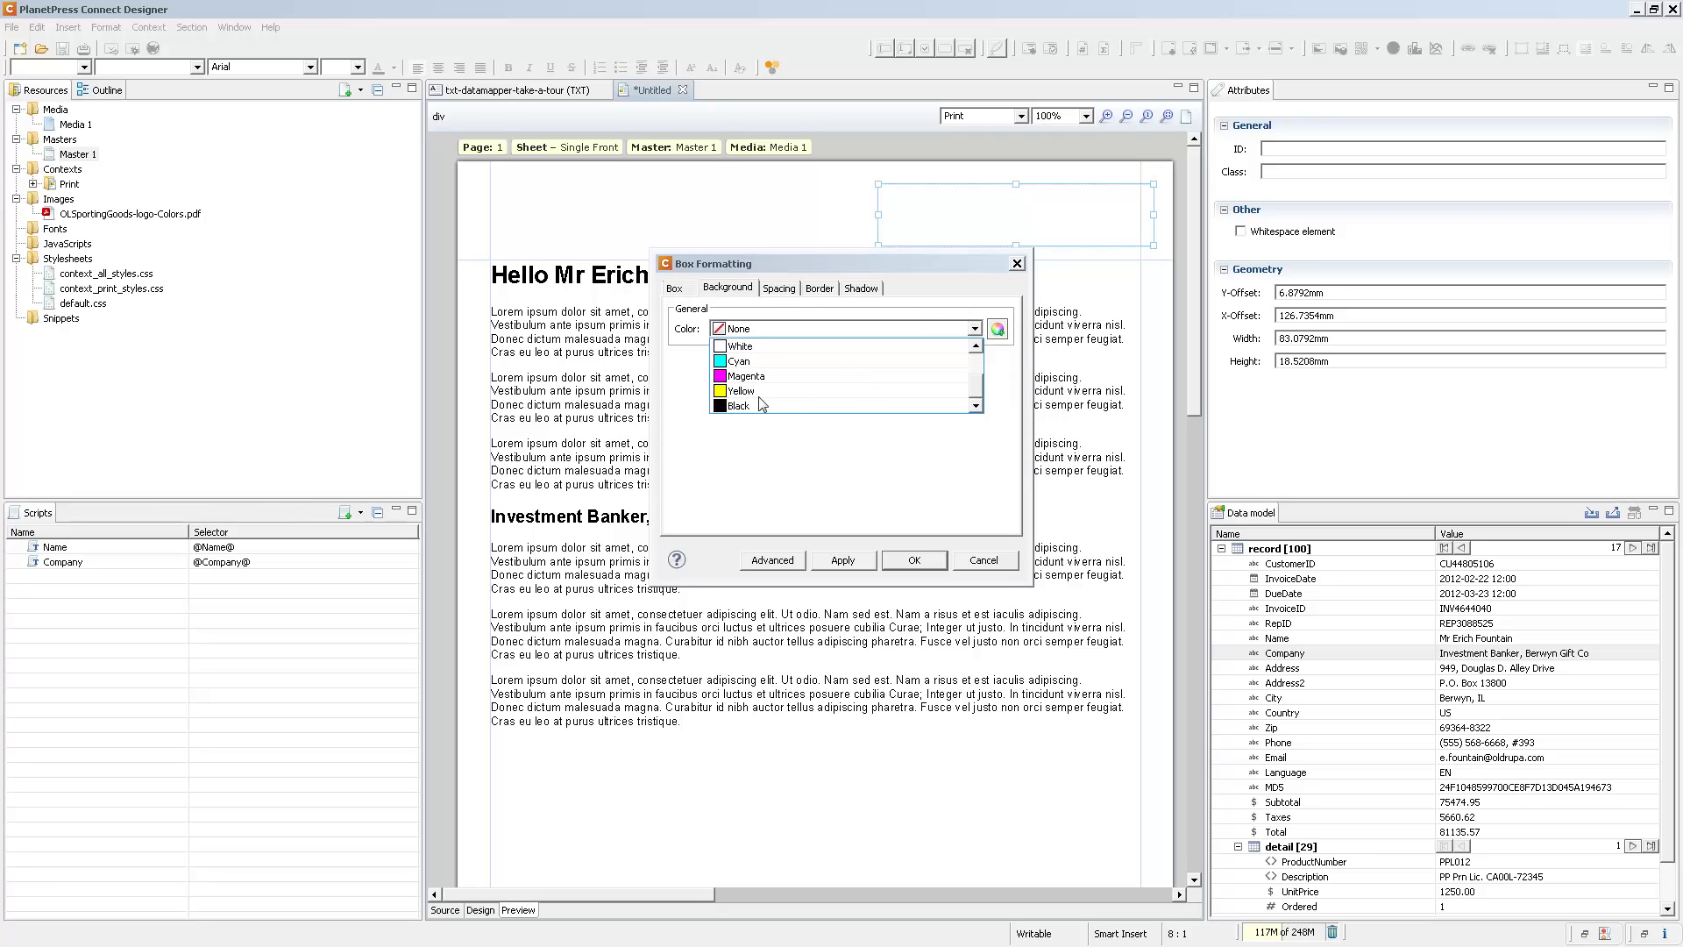
pyautogui.click(739, 406)
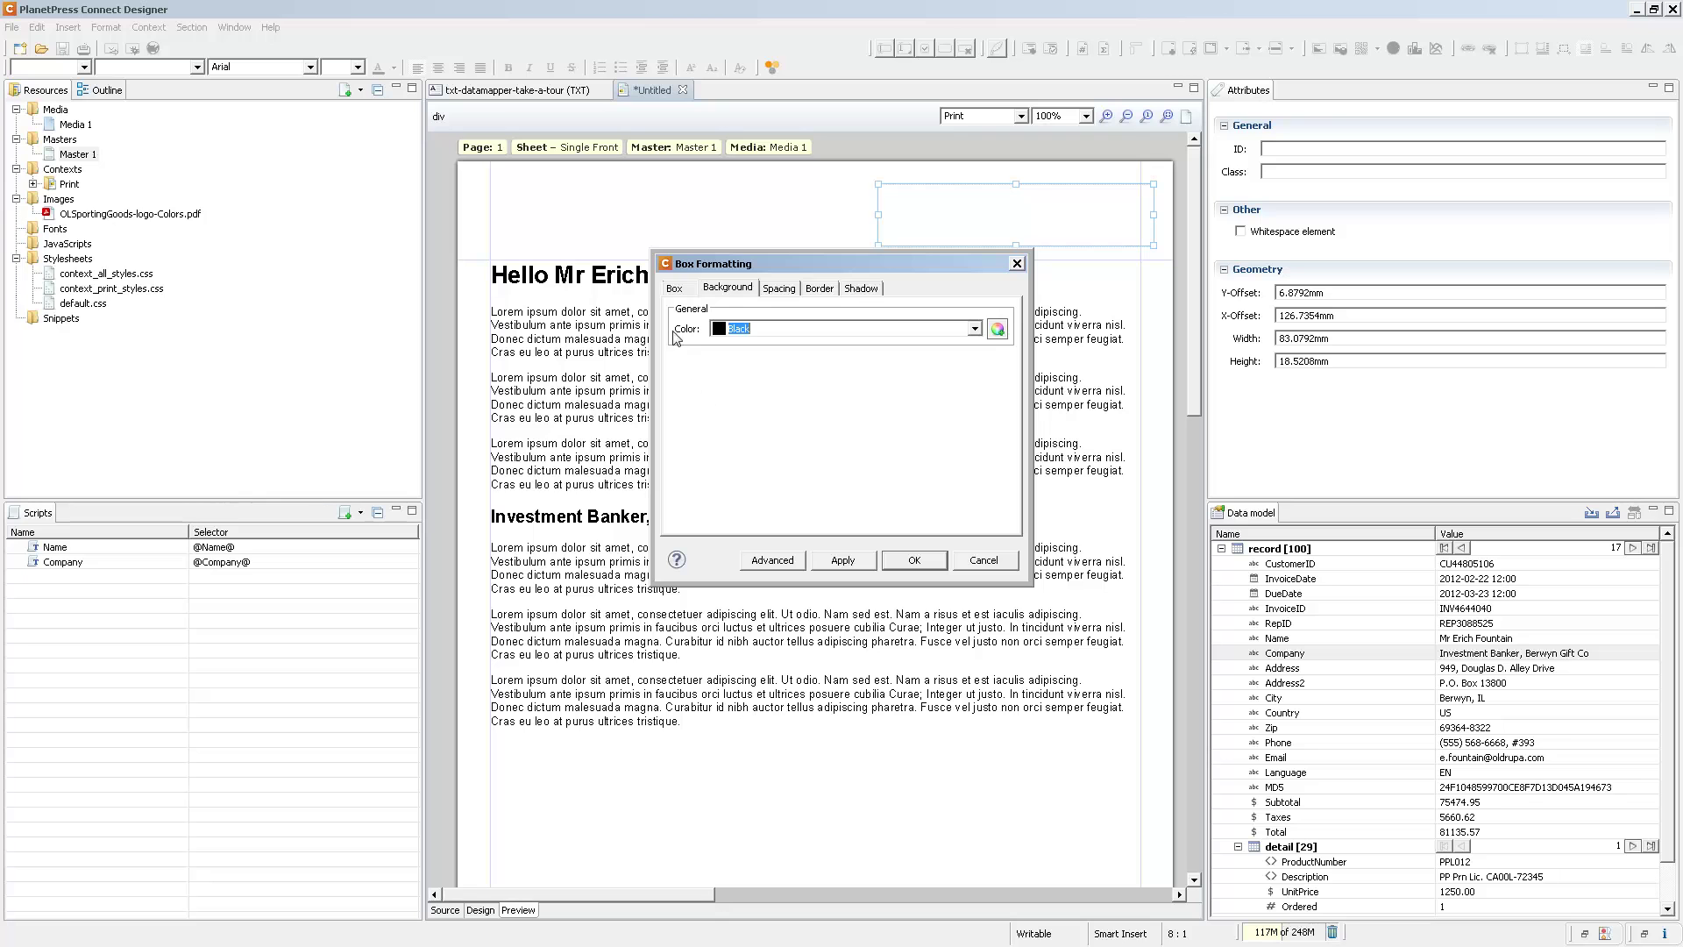
# Step: Set the header box's border width to 1pt on all sides and apply the formatting
pyautogui.click(673, 290)
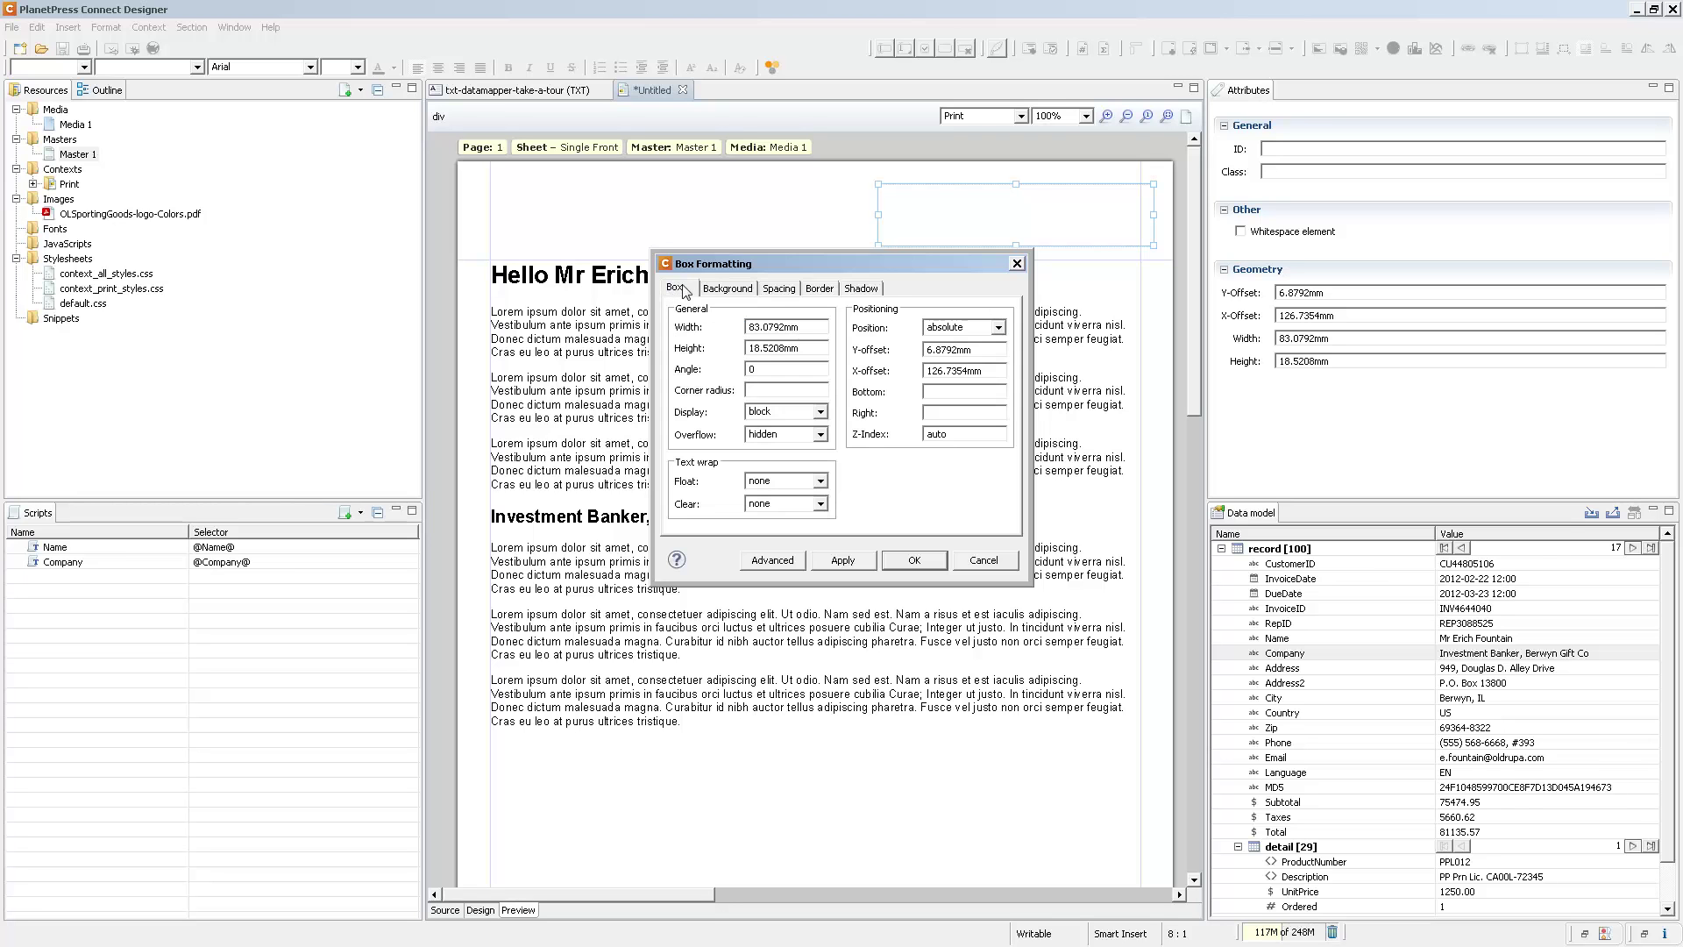
pyautogui.click(772, 290)
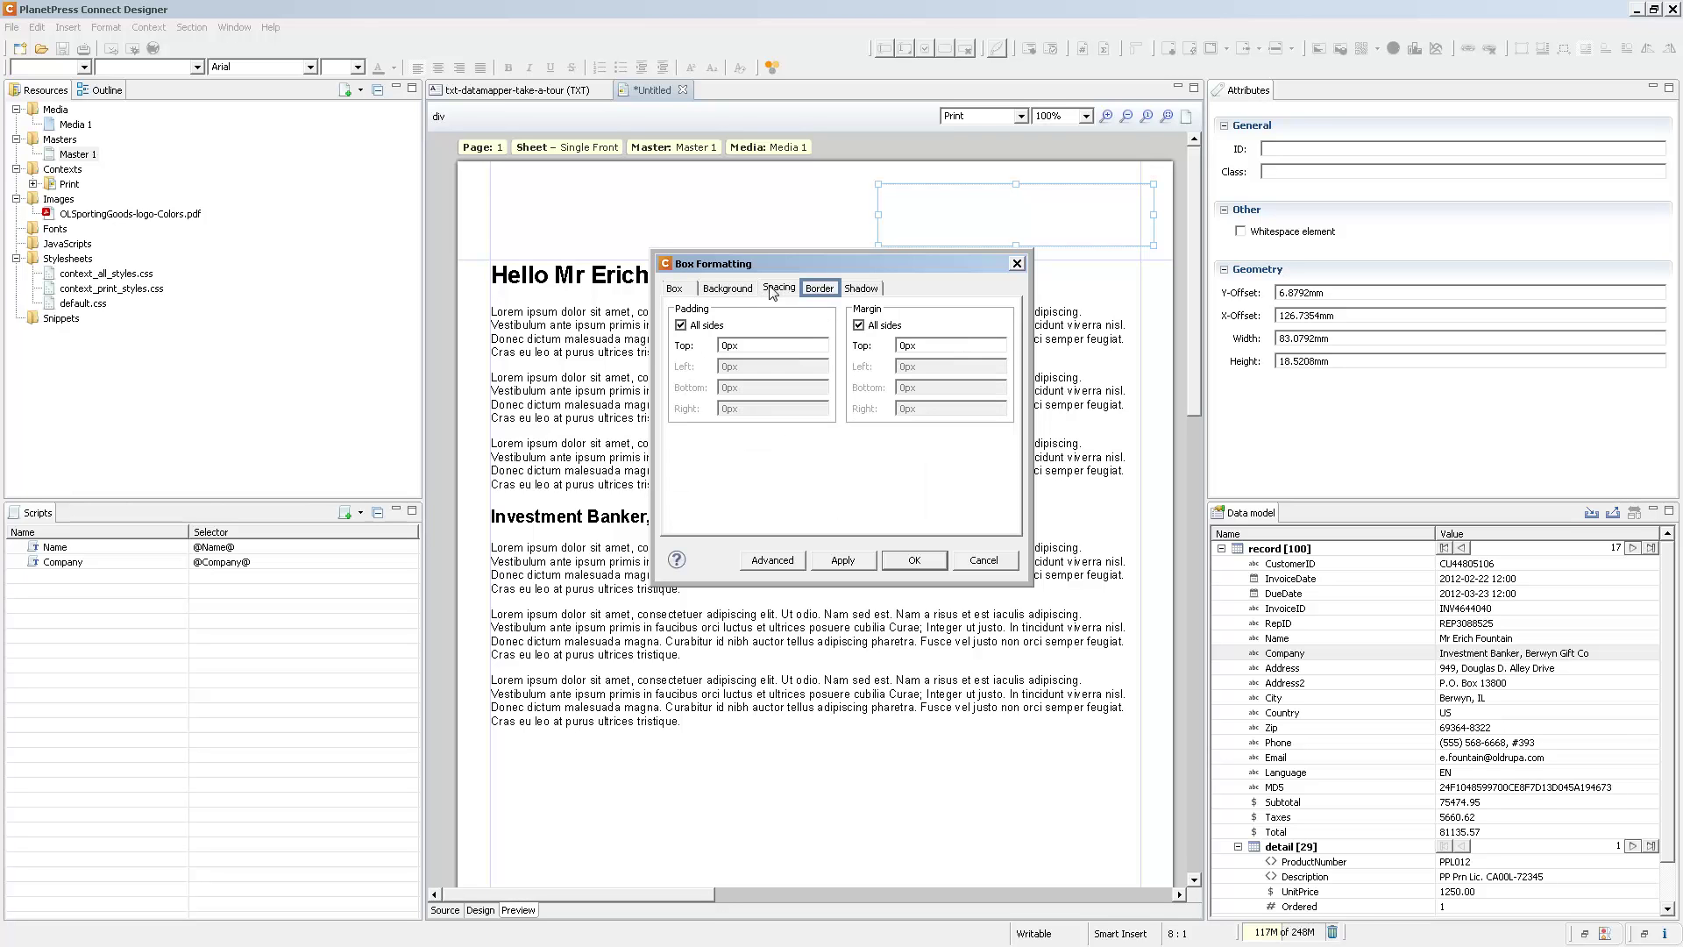
pyautogui.click(819, 288)
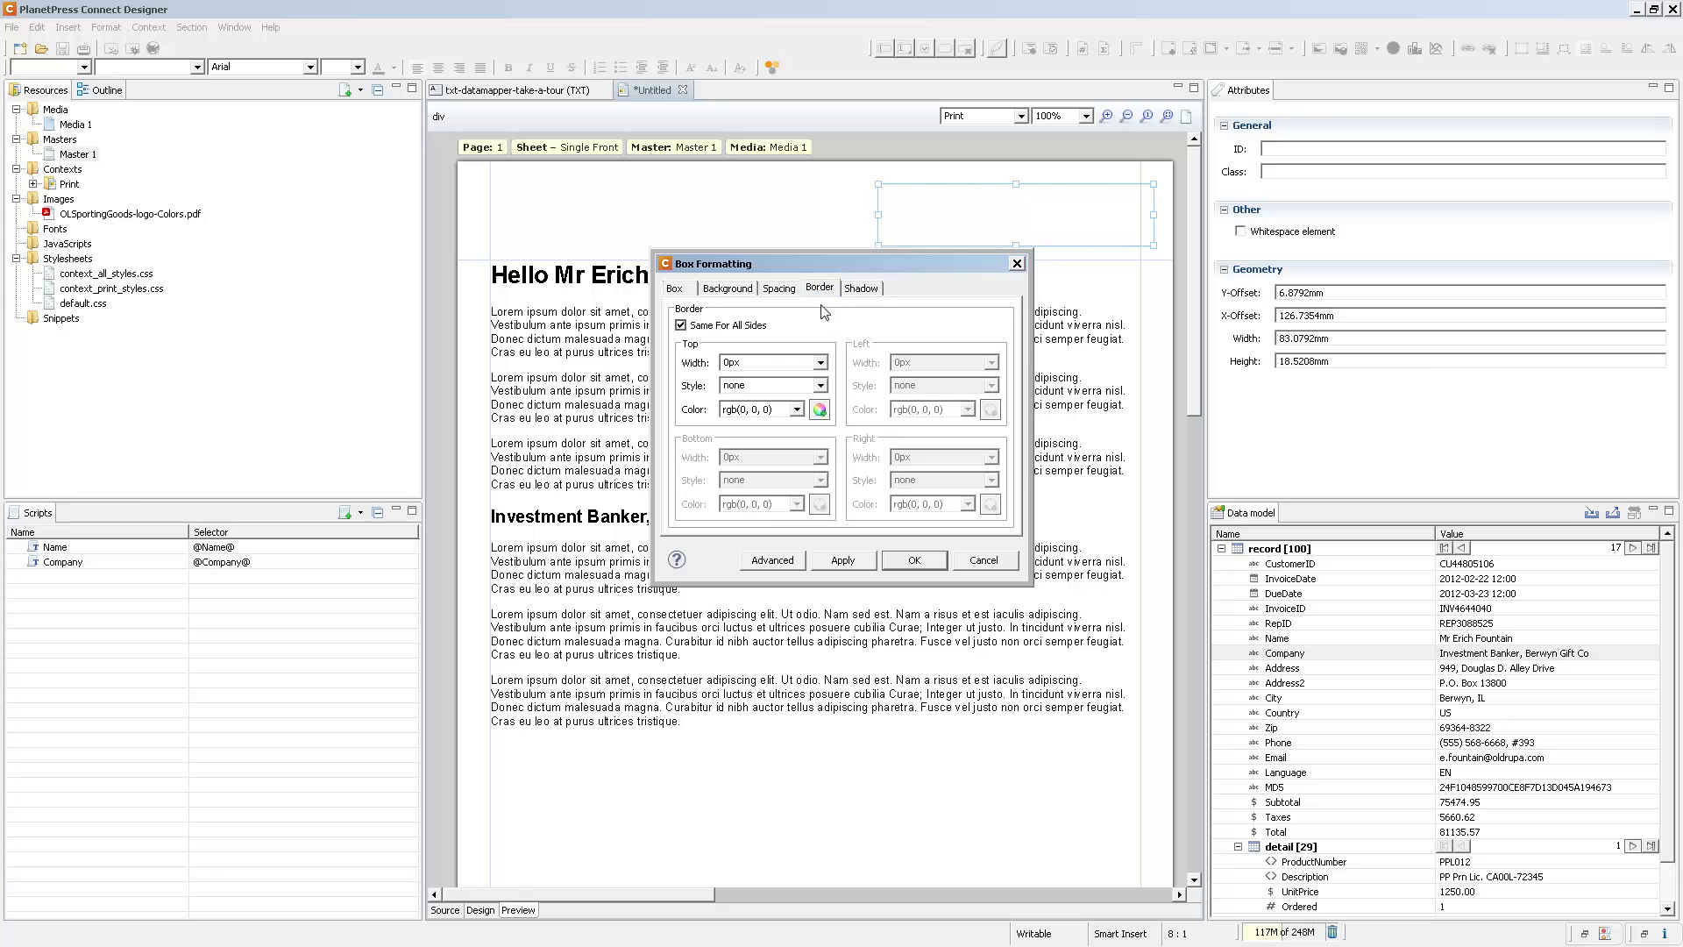
pyautogui.click(821, 363)
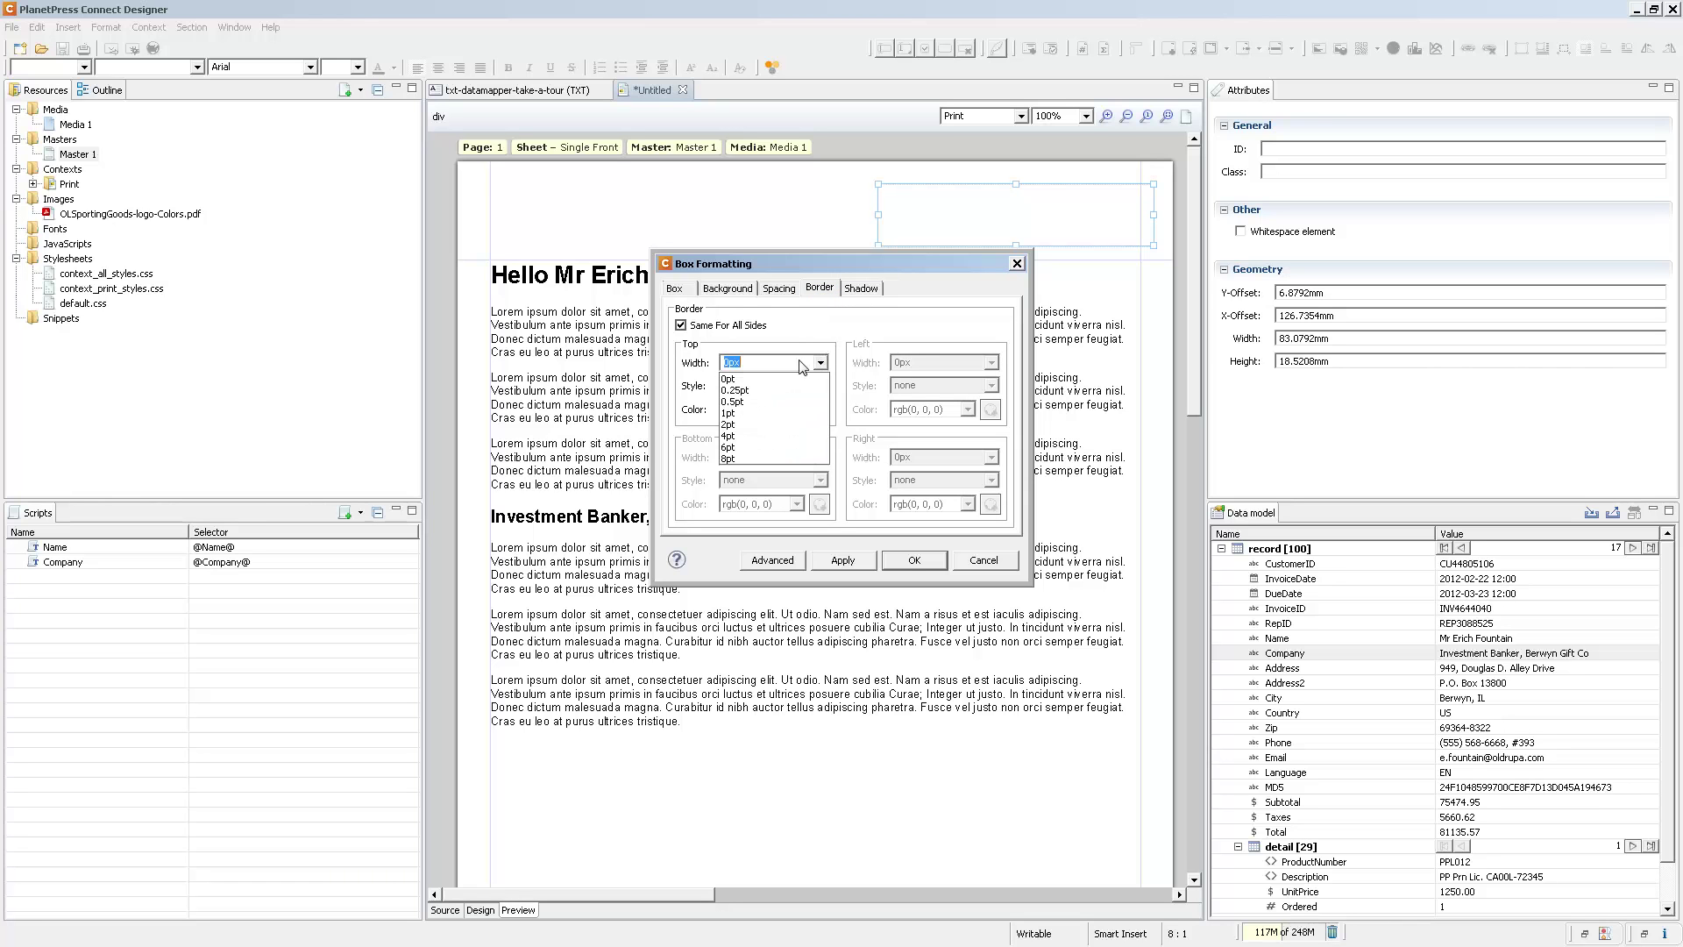
pyautogui.click(745, 414)
pyautogui.click(911, 561)
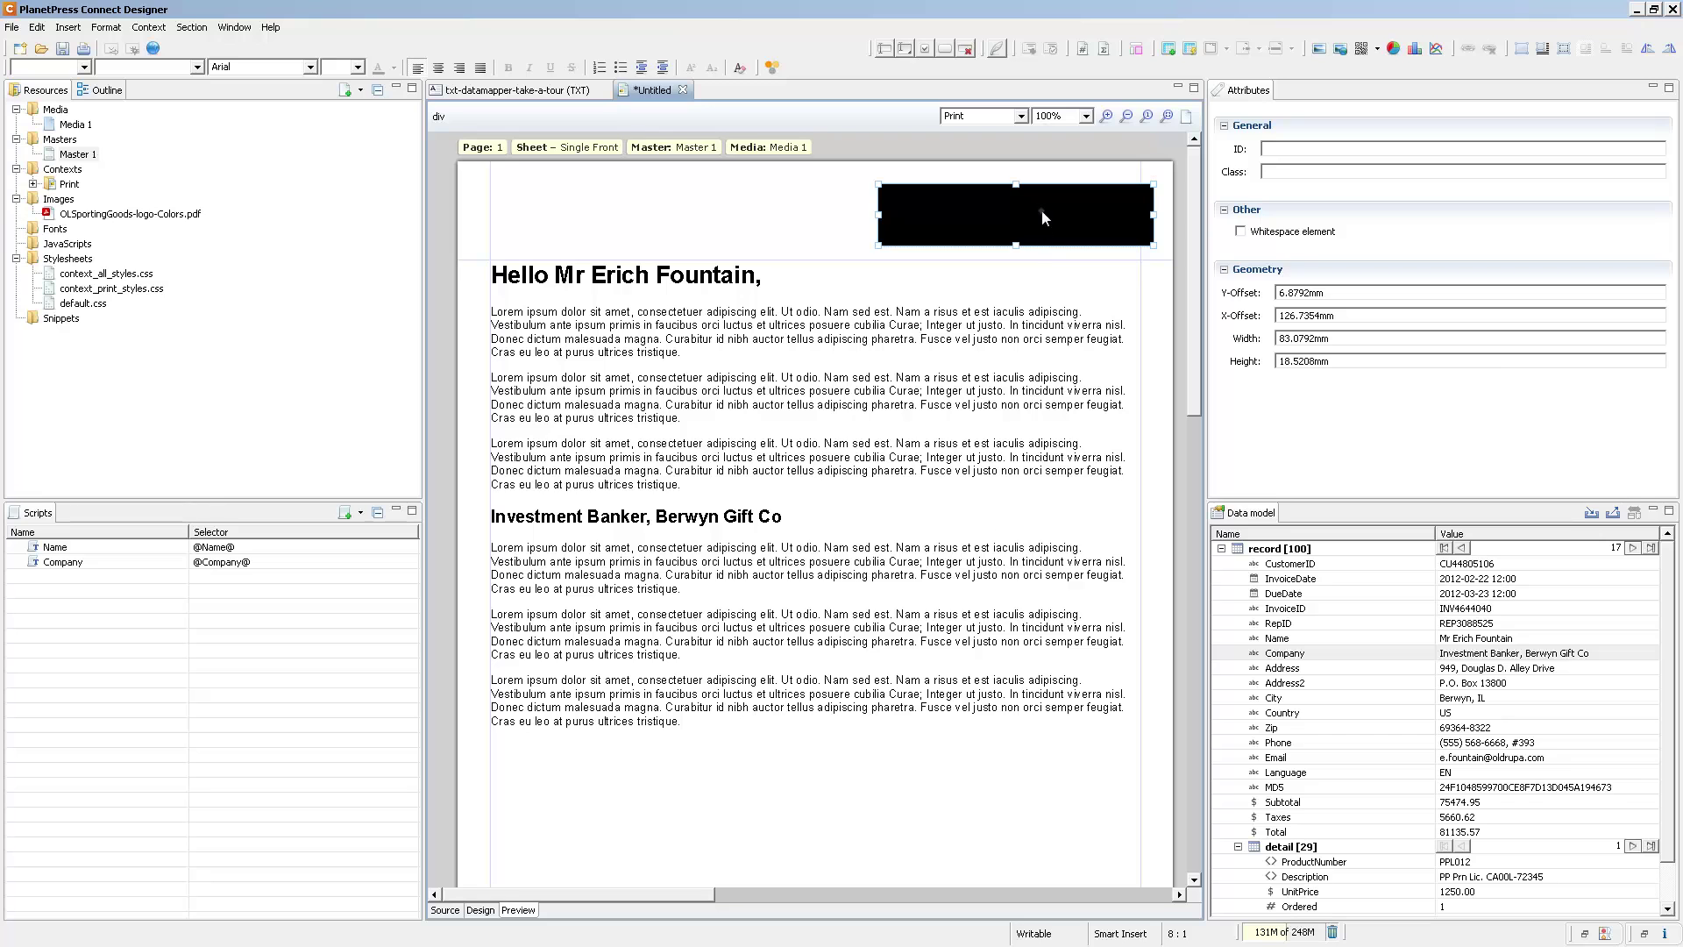
# Step: Enter the text "sdfasdfasdfas" in the black header box and color it White
pyautogui.click(1028, 211)
pyautogui.click(1018, 210)
pyautogui.moveTo(959, 195); pyautogui.dragTo(883, 193)
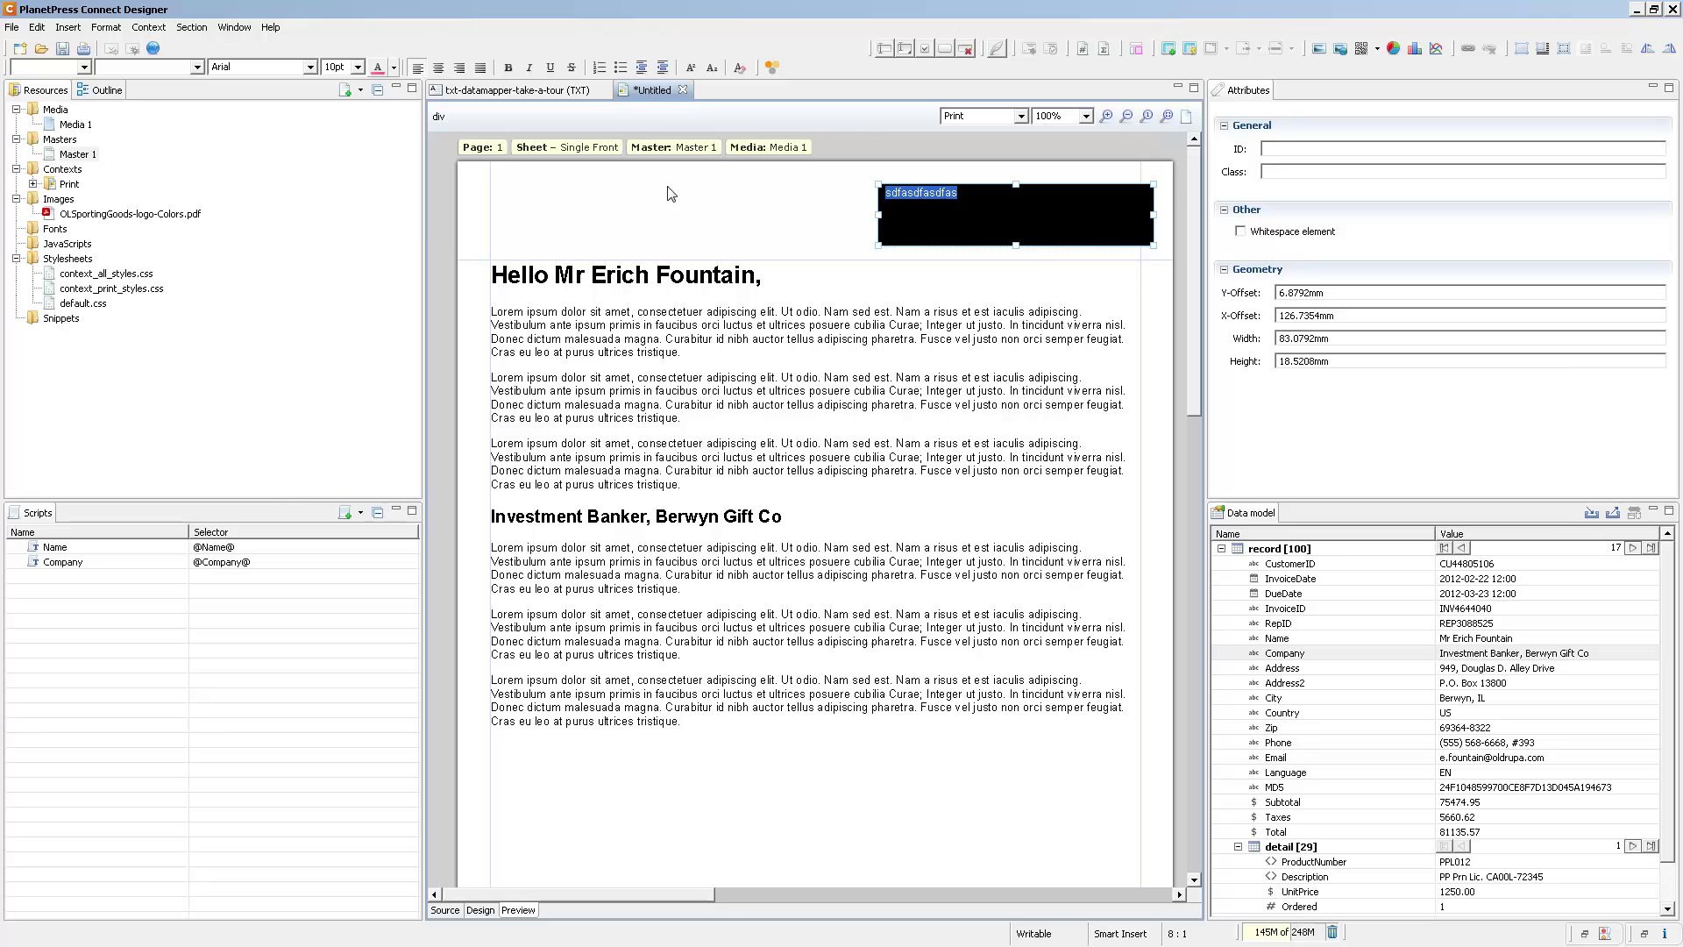
pyautogui.click(394, 67)
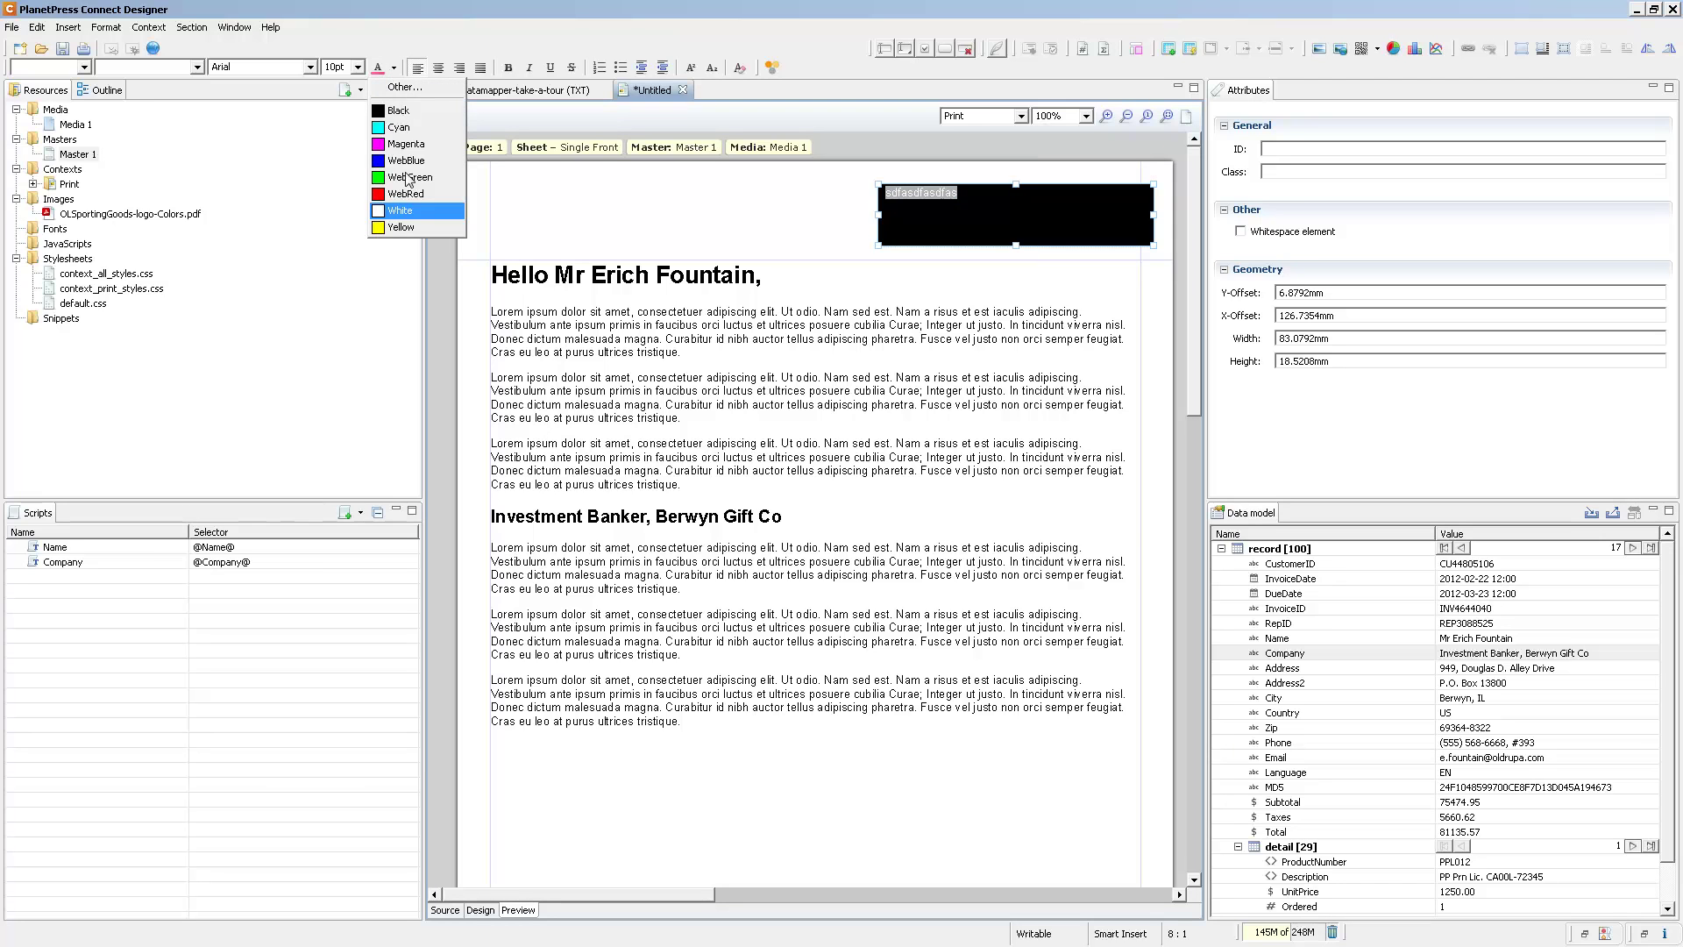
pyautogui.click(403, 211)
pyautogui.click(992, 212)
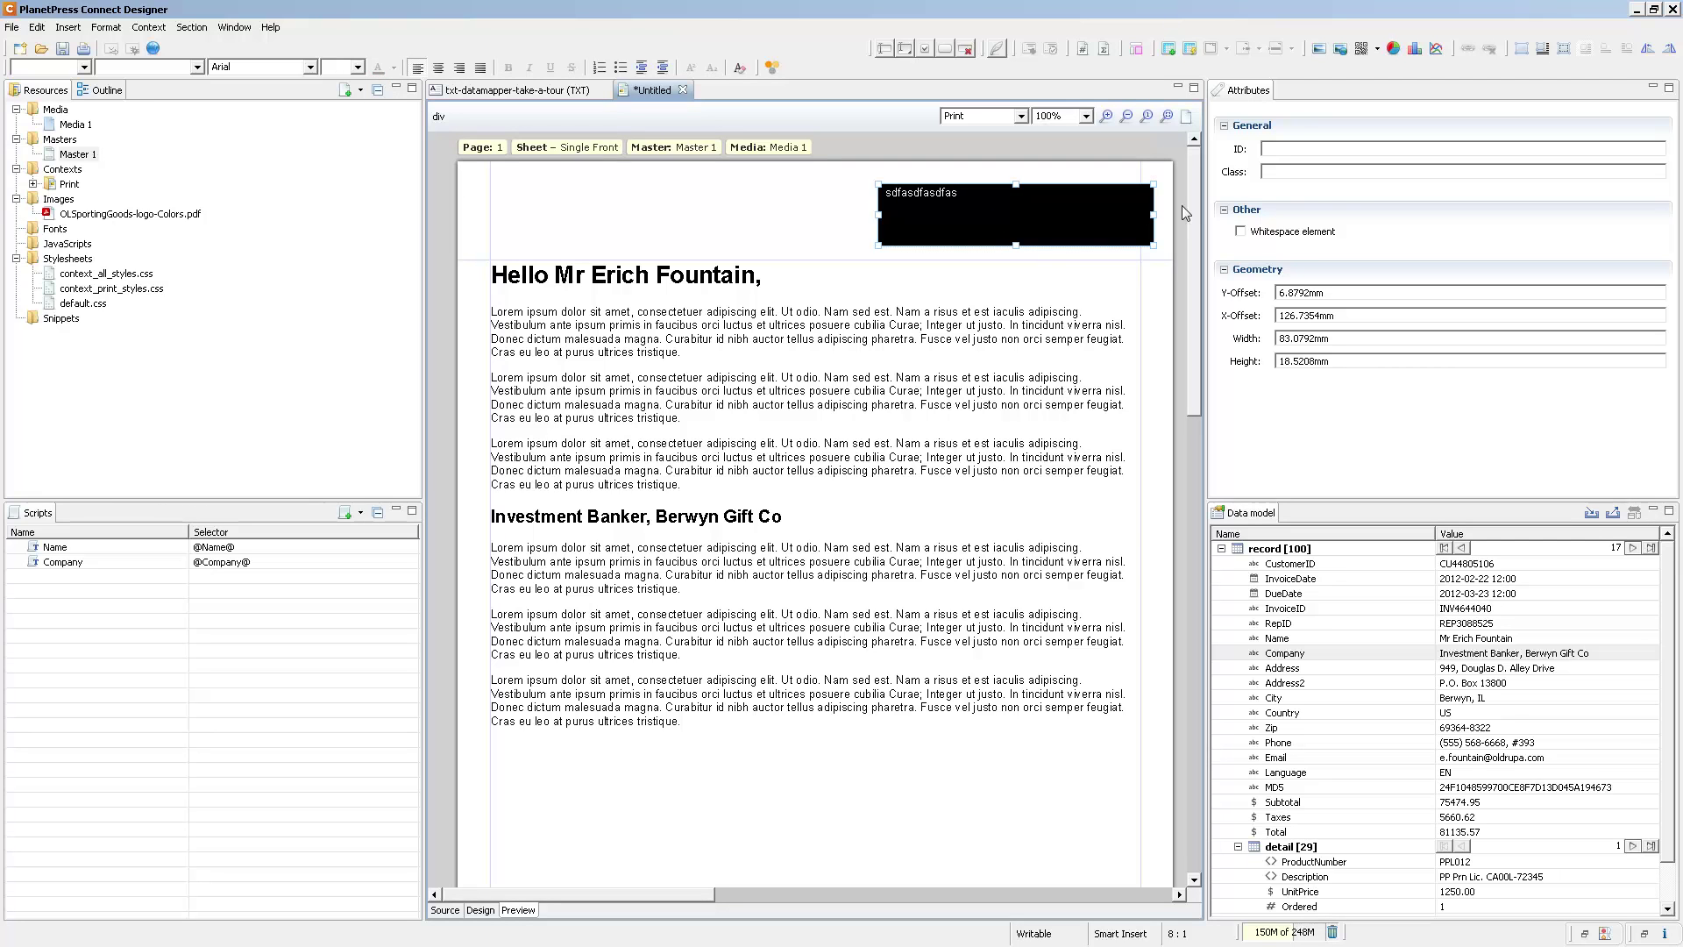
# Step: Insert a positioned box about 111 by 23 mm left of the black box and place OLSportingGoods-logo-Colors.pdf in it
pyautogui.click(1523, 51)
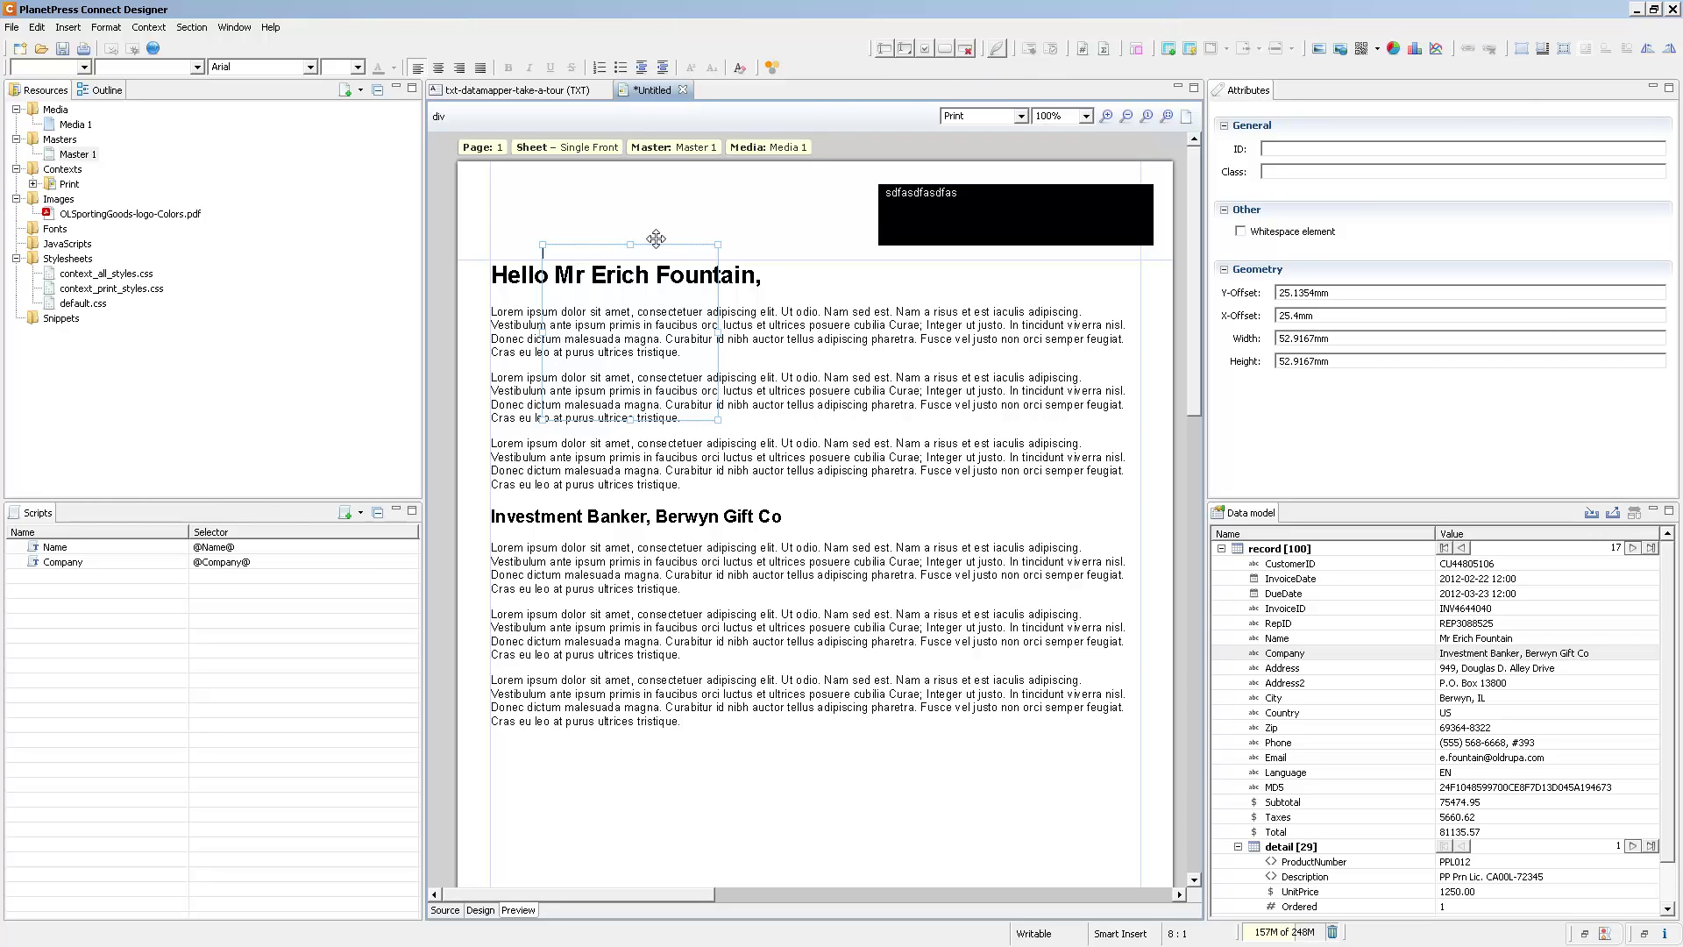
pyautogui.moveTo(656, 239); pyautogui.dragTo(604, 173)
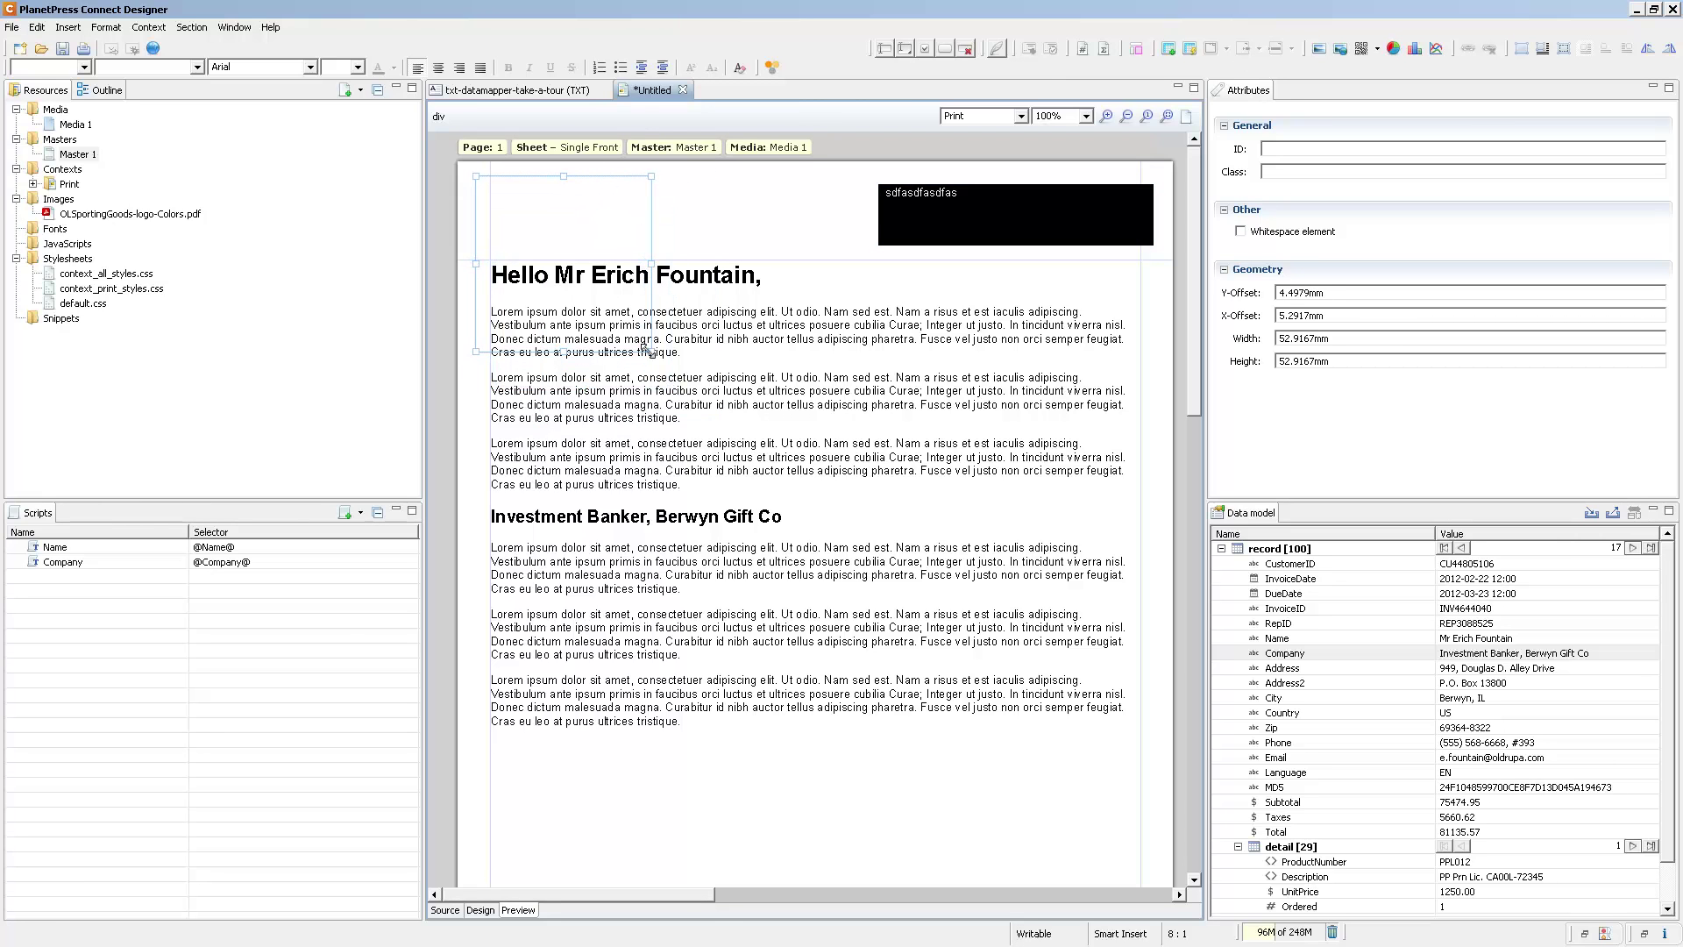
pyautogui.moveTo(646, 348); pyautogui.dragTo(842, 254)
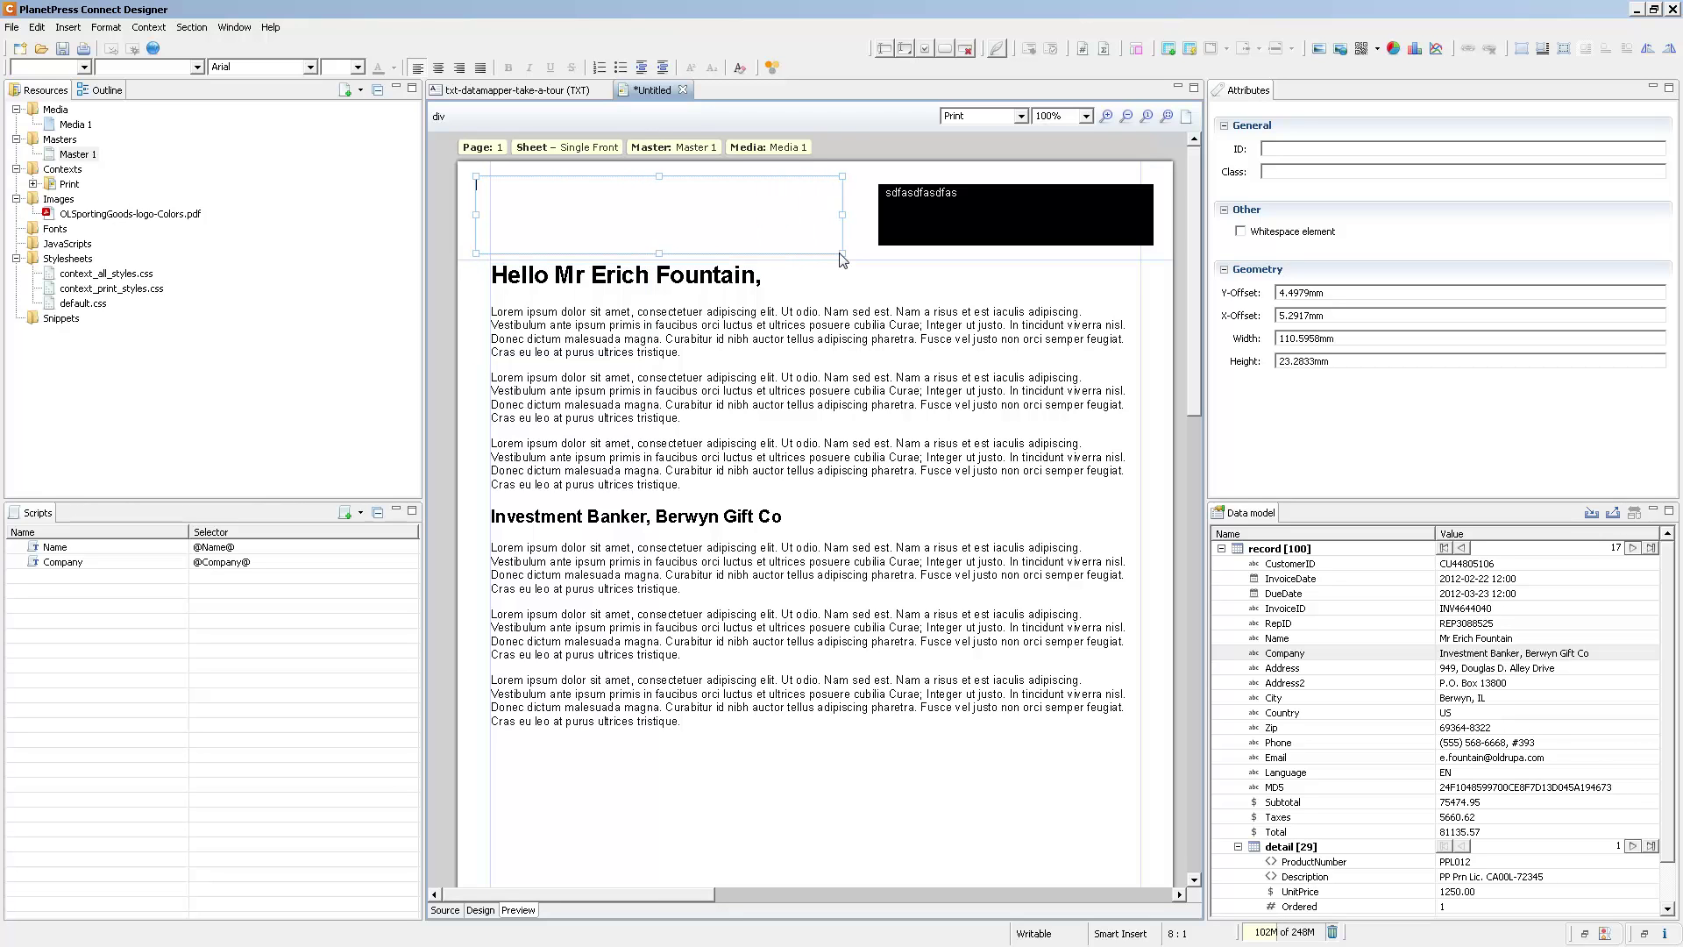
pyautogui.moveTo(167, 213); pyautogui.dragTo(477, 244)
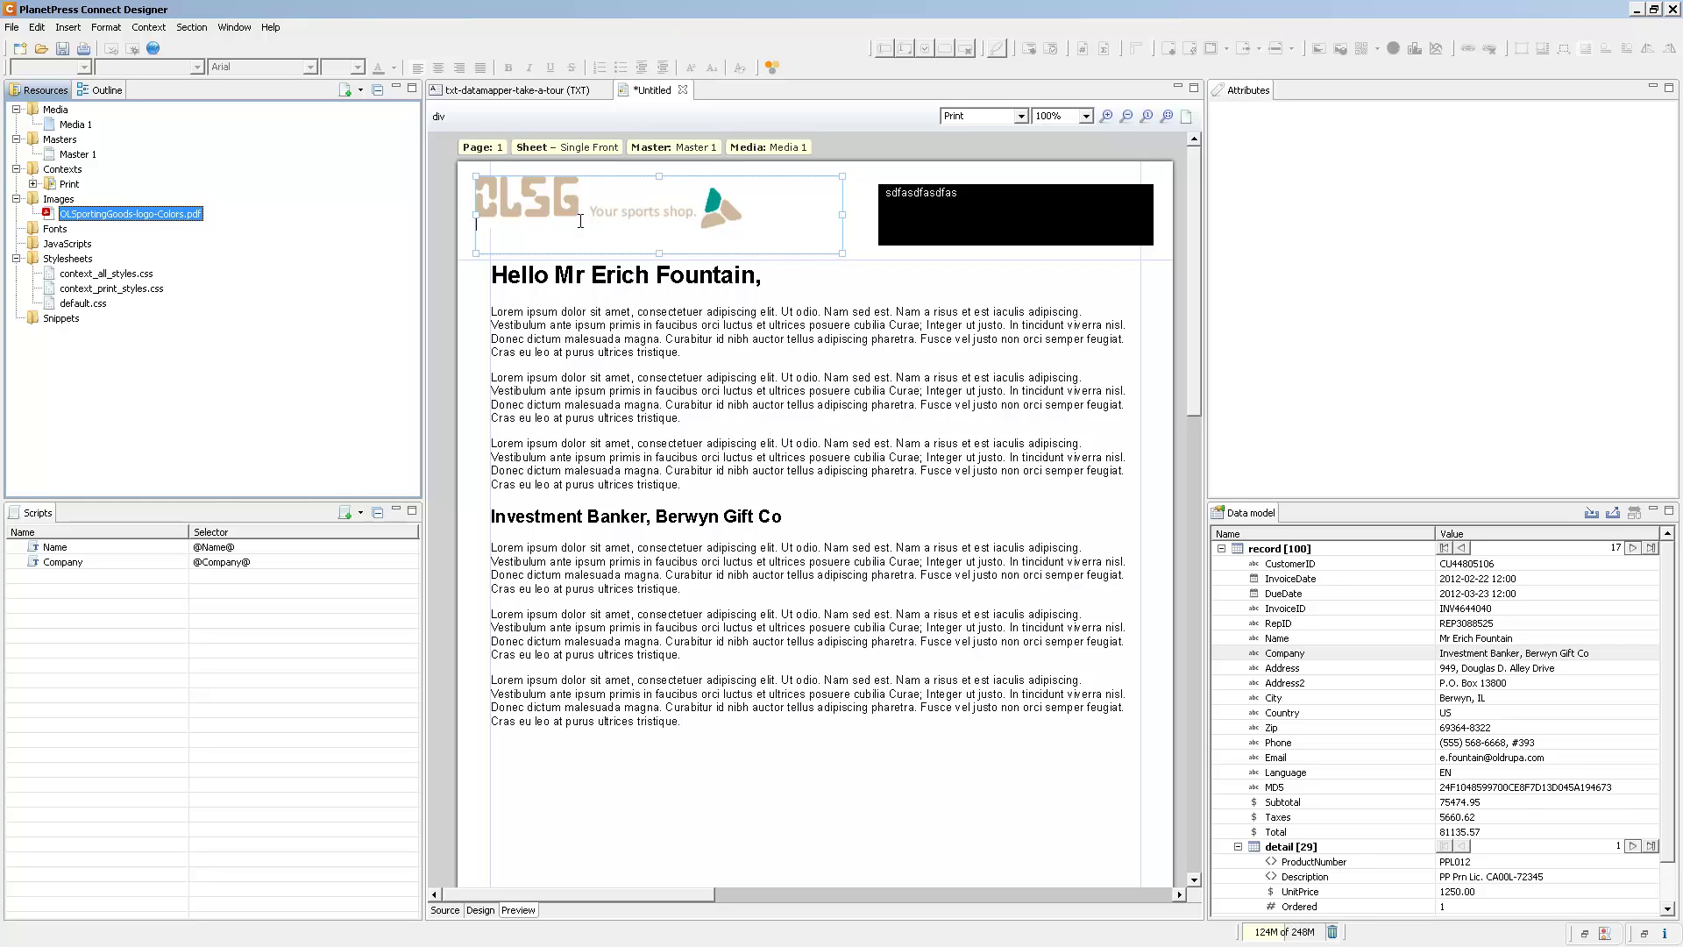
# Step: Insert an inline box before the first body paragraph and enter the lines "asdfasdfasdfasdf", "asd", "fa" and "sdf"
pyautogui.click(493, 311)
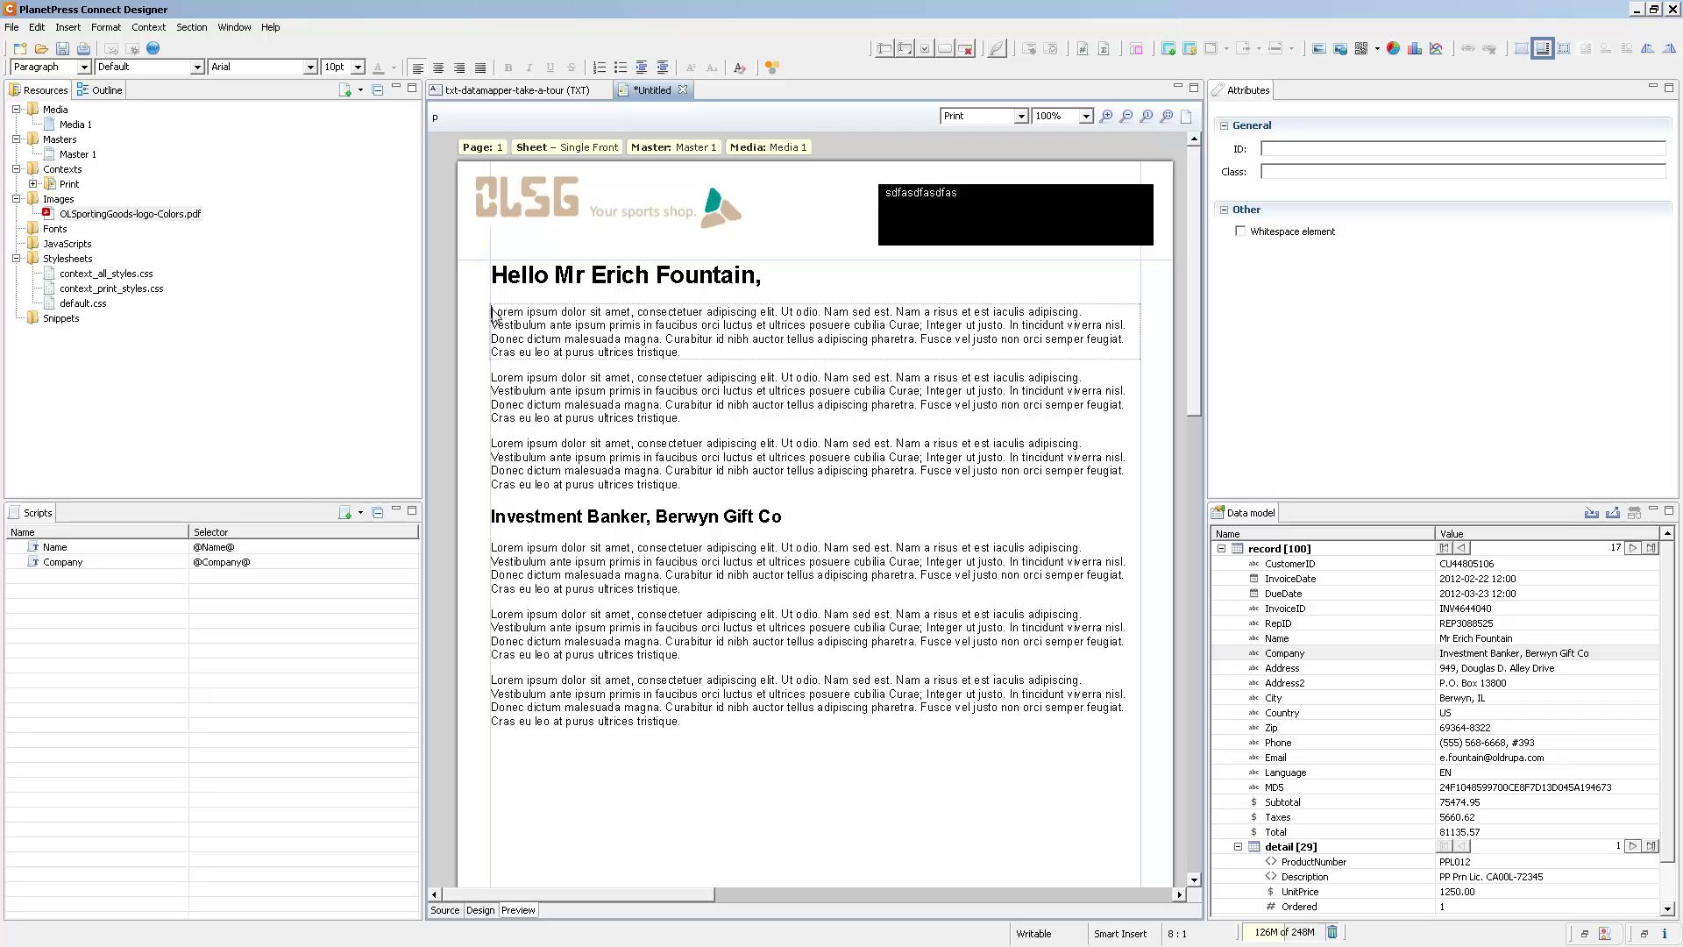
pyautogui.click(1542, 50)
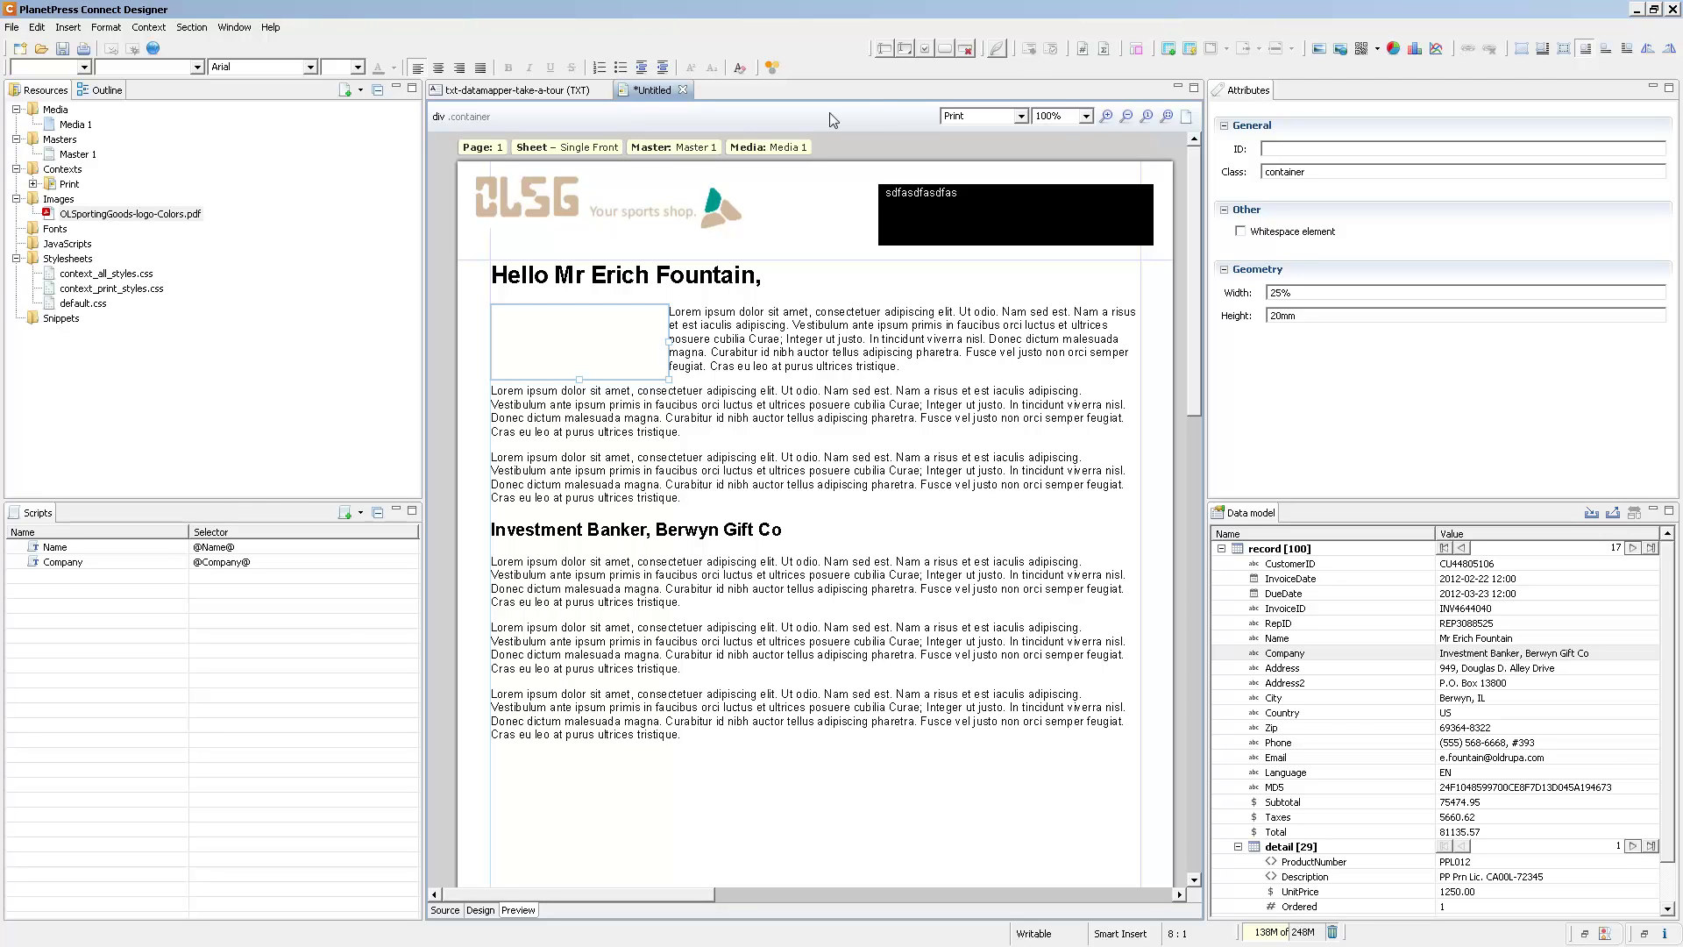
pyautogui.write('asdfasdfasdfasdf')
pyautogui.press('Return')
pyautogui.write('asd')
pyautogui.press('Return')
pyautogui.write('fa')
pyautogui.press('Return')
pyautogui.write('sdf')
pyautogui.press('Return')
# Step: Resize the inline box to about 45 by 49 mm and try it with a right float and with no float
pyautogui.moveTo(669, 379); pyautogui.dragTo(659, 483)
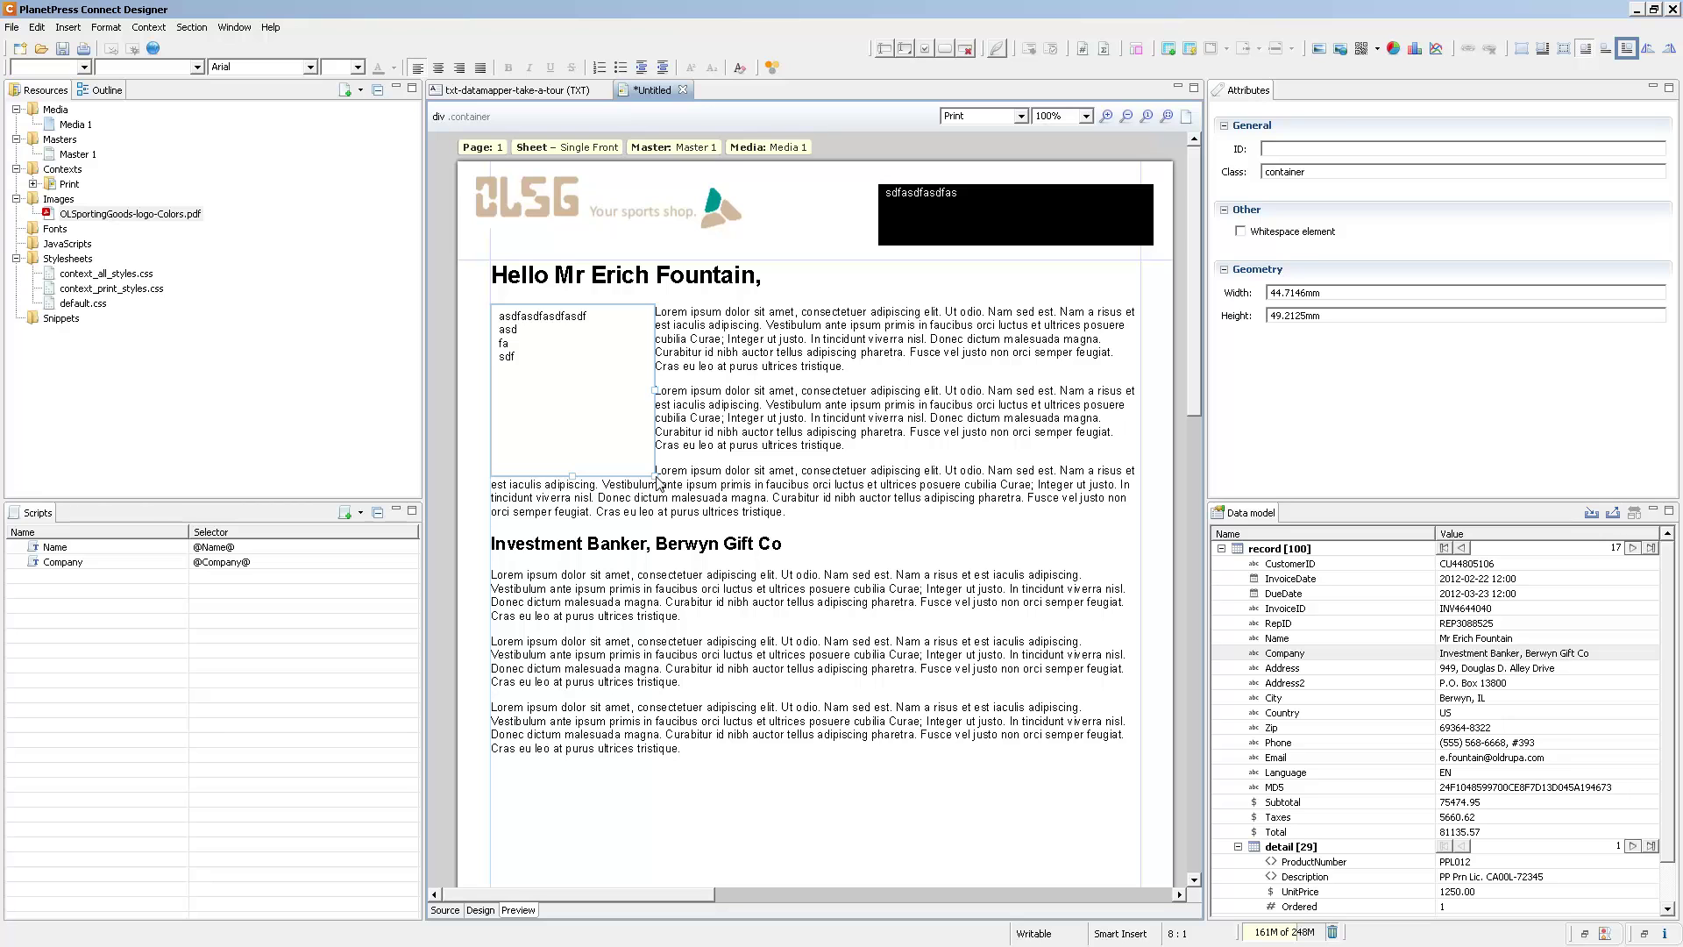
pyautogui.click(1626, 49)
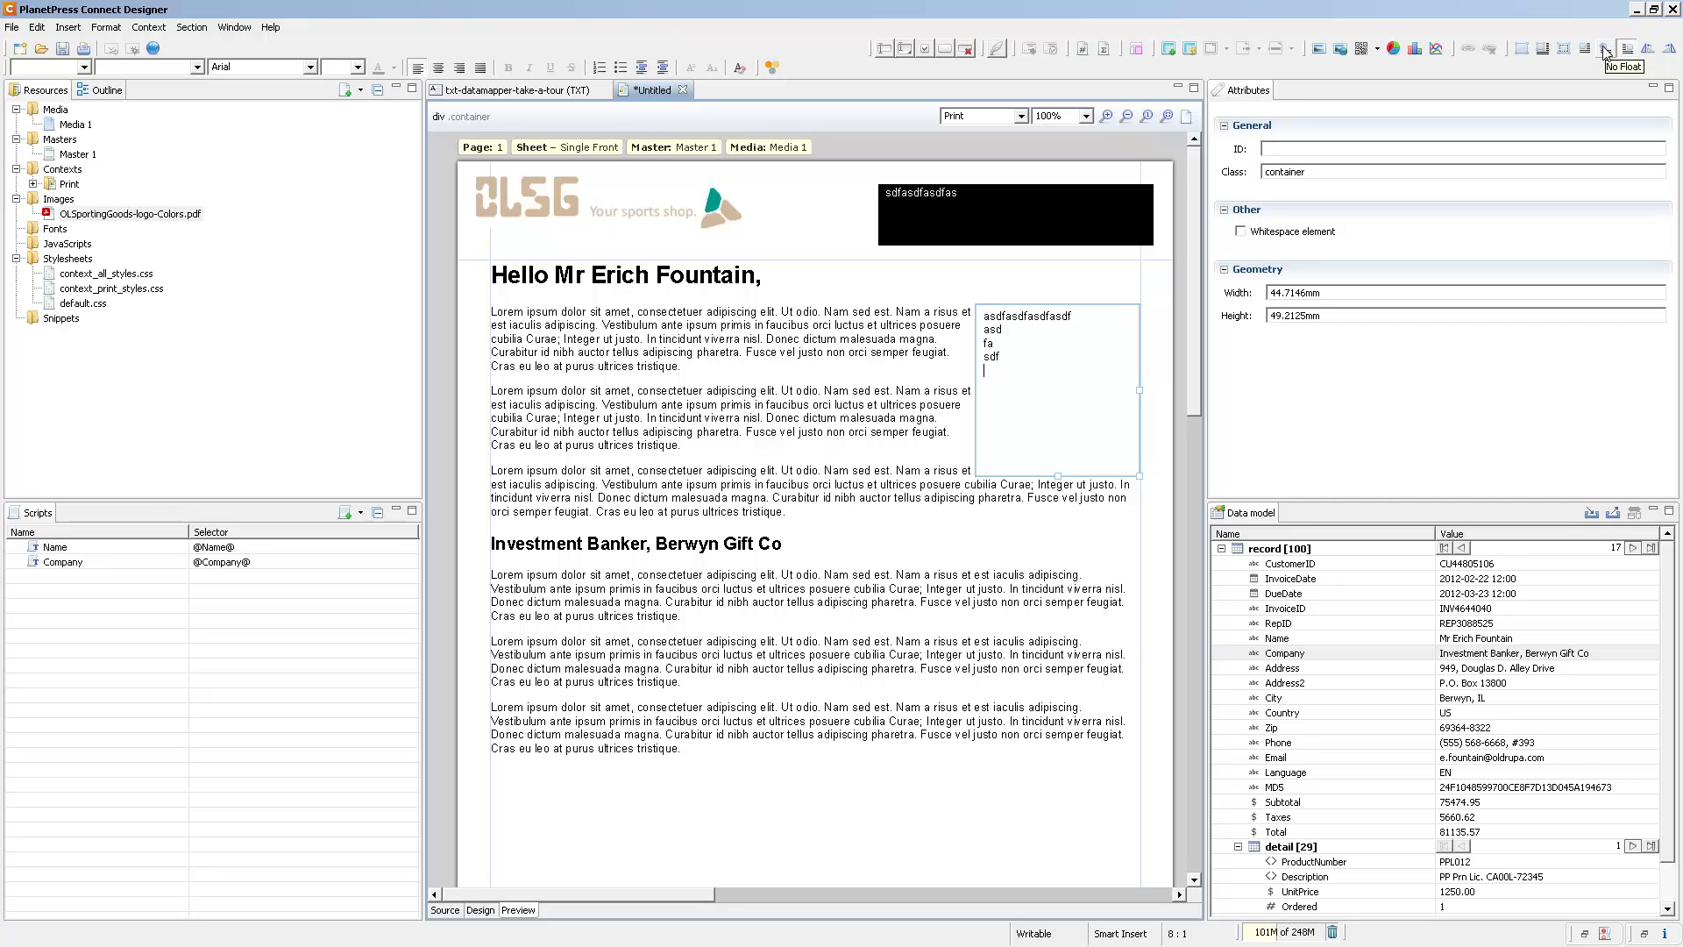
pyautogui.click(1604, 51)
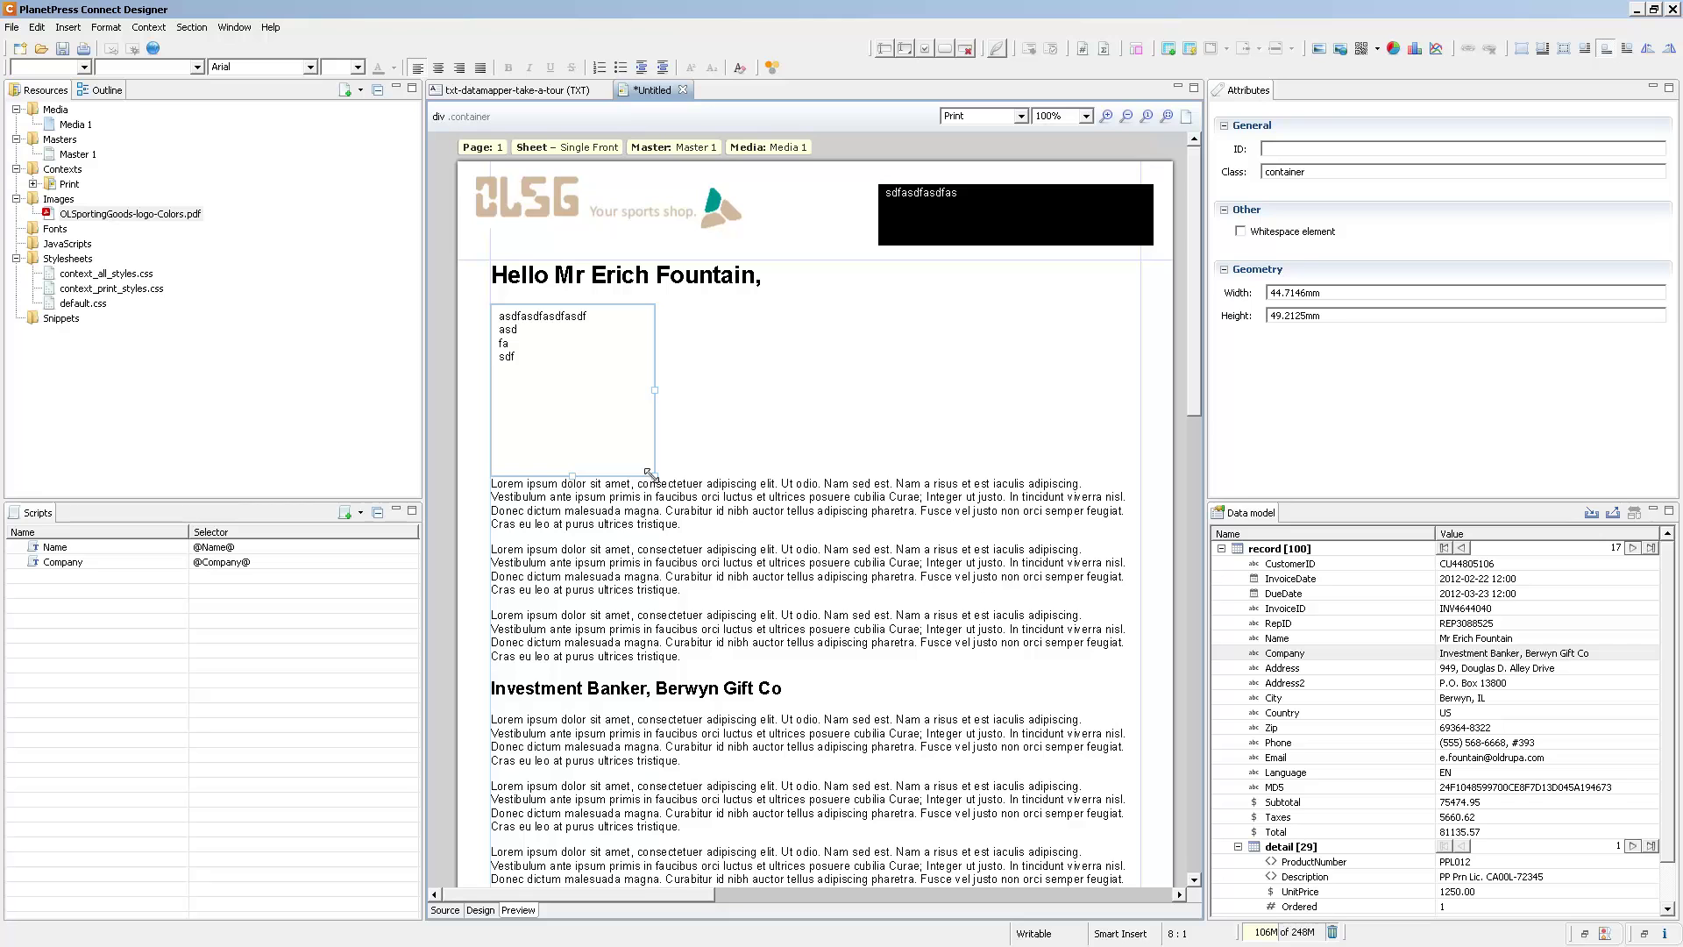
# Step: Resize the inline box to about 38 by 24 mm, float it right and rotate it clockwise
pyautogui.moveTo(649, 474); pyautogui.dragTo(629, 388)
pyautogui.click(1628, 51)
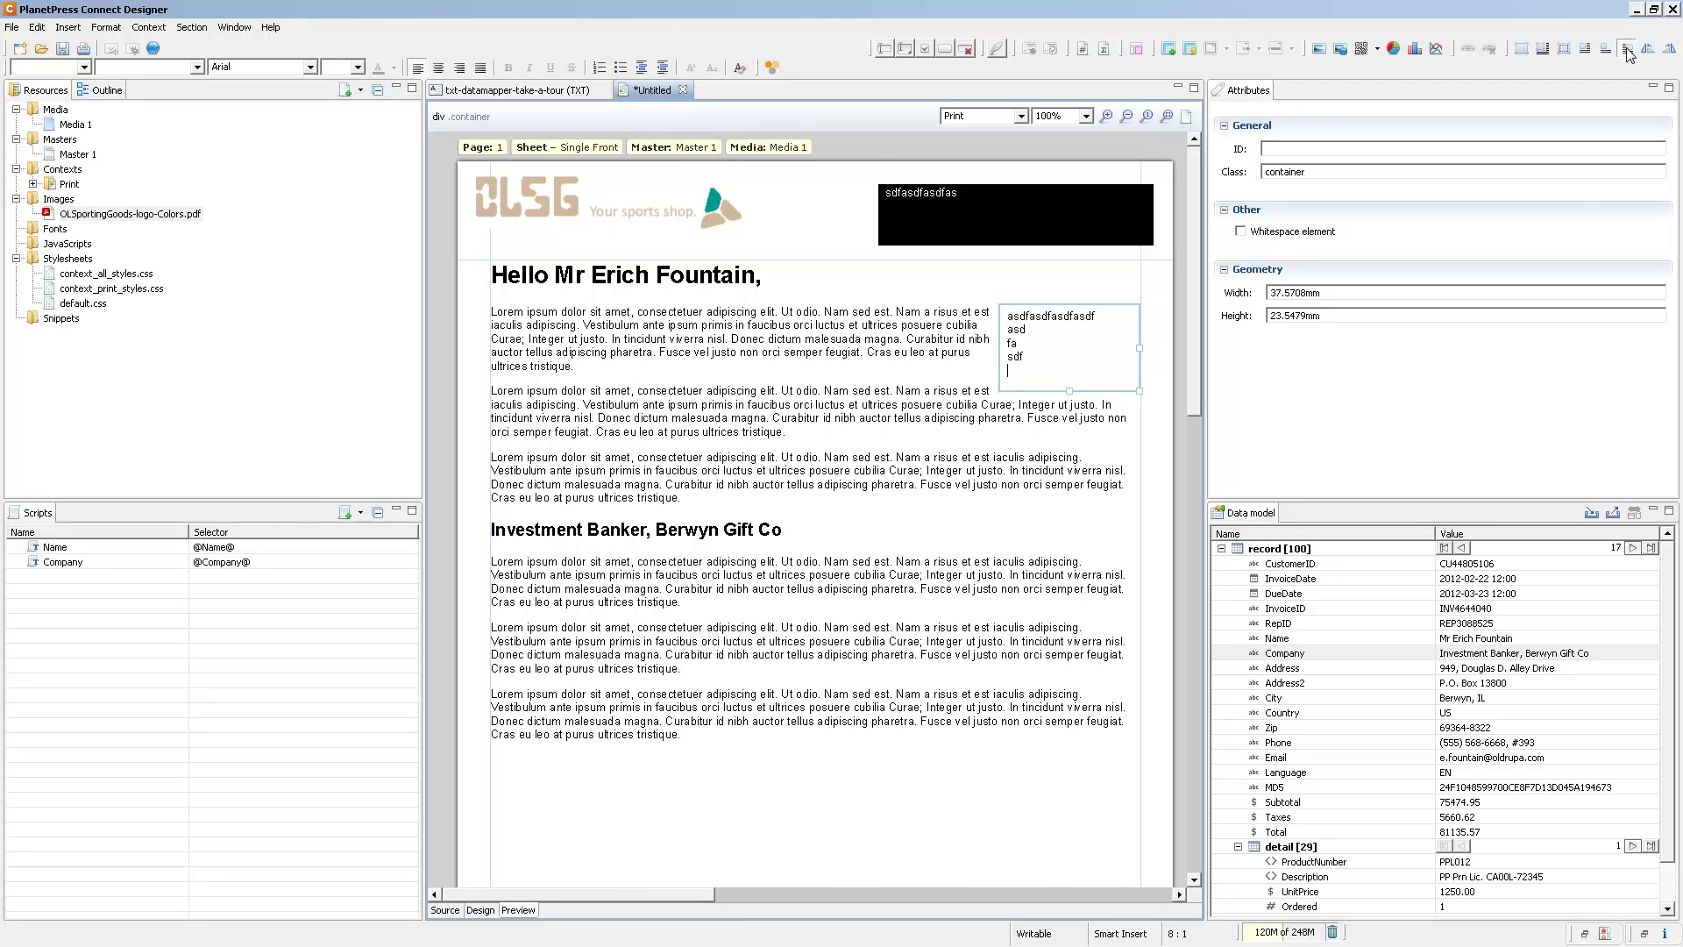
pyautogui.click(1670, 54)
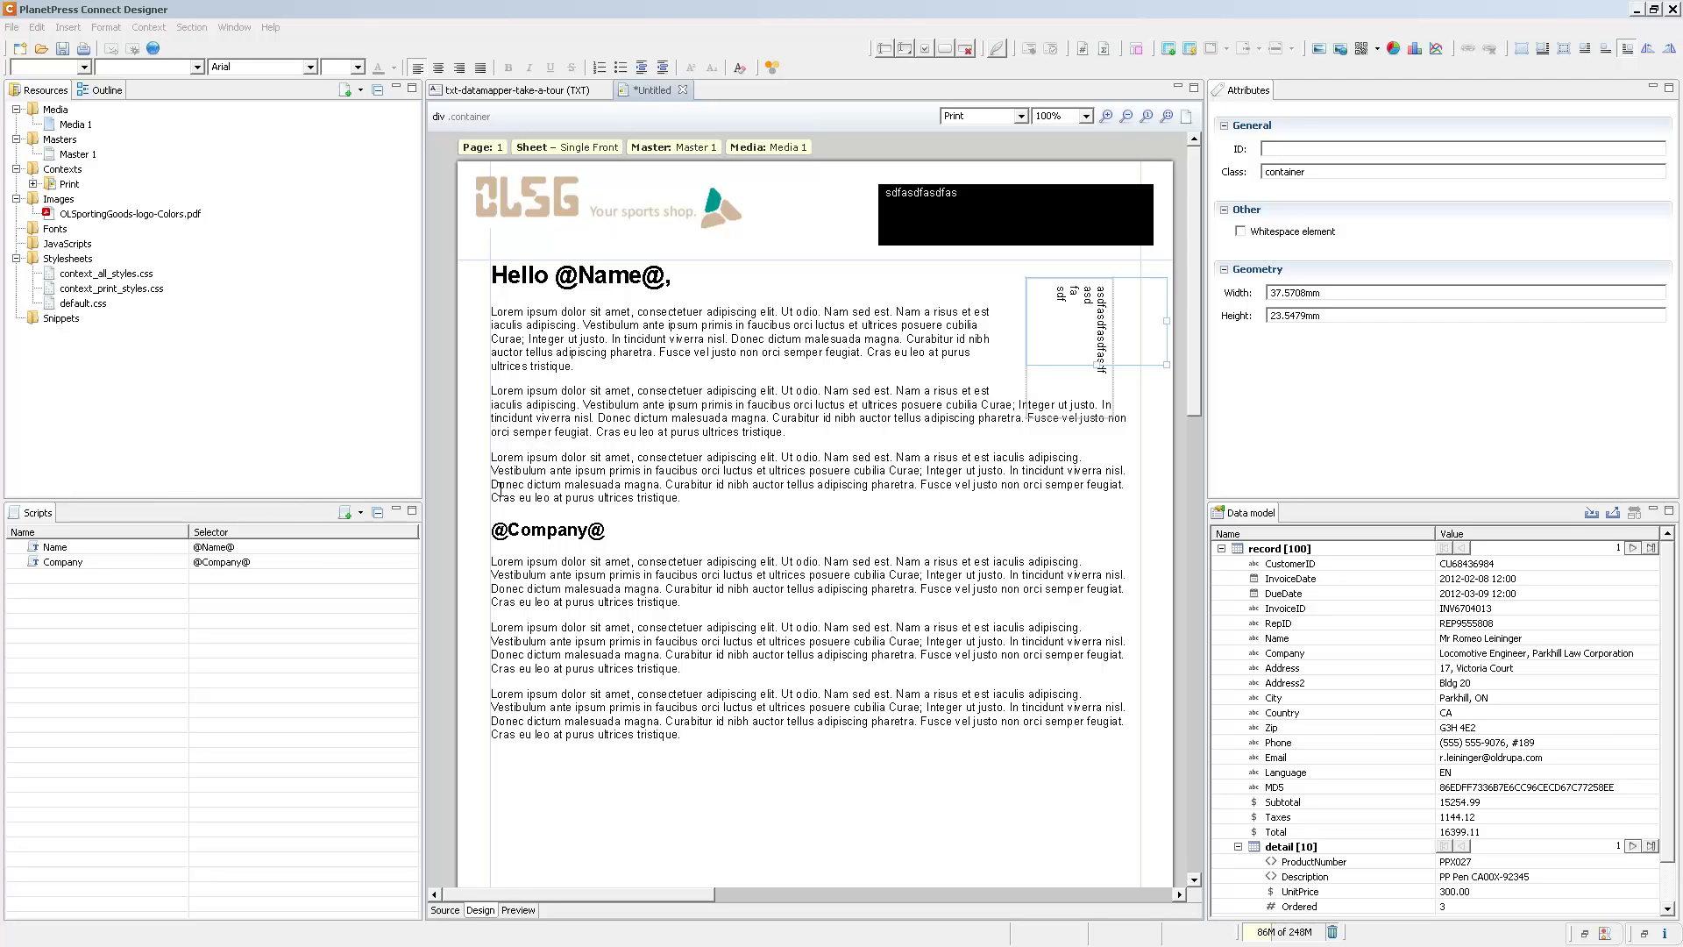
pyautogui.moveTo(496, 523); pyautogui.dragTo(690, 607)
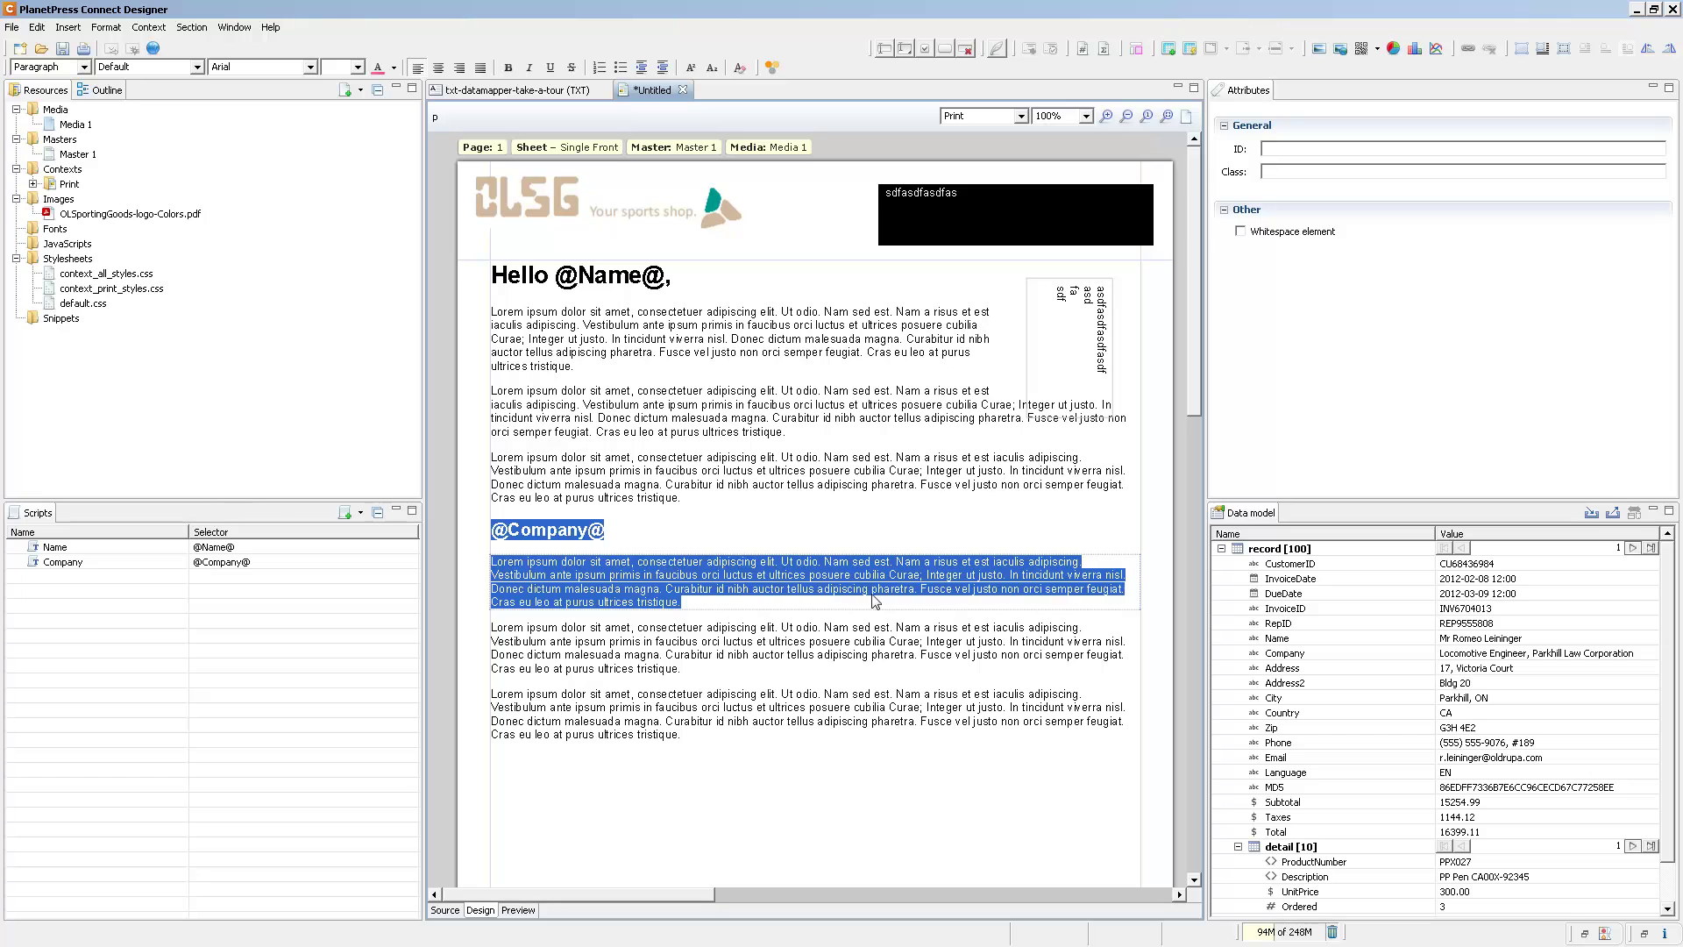
pyautogui.click(1568, 52)
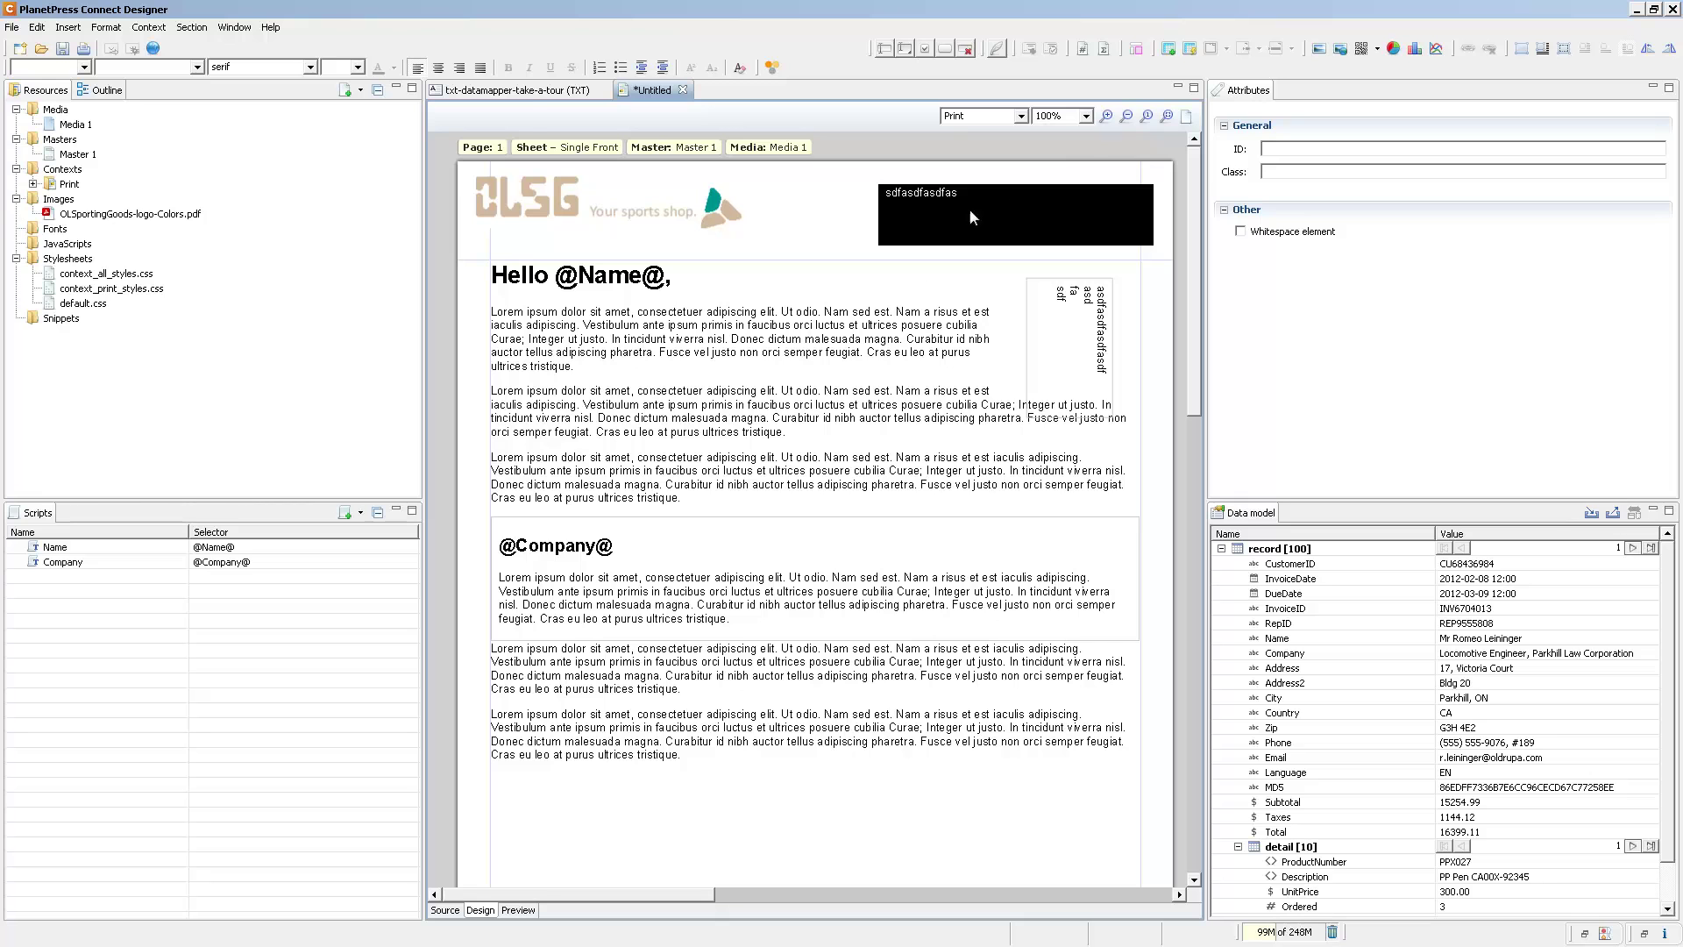
pyautogui.rightClick(840, 527)
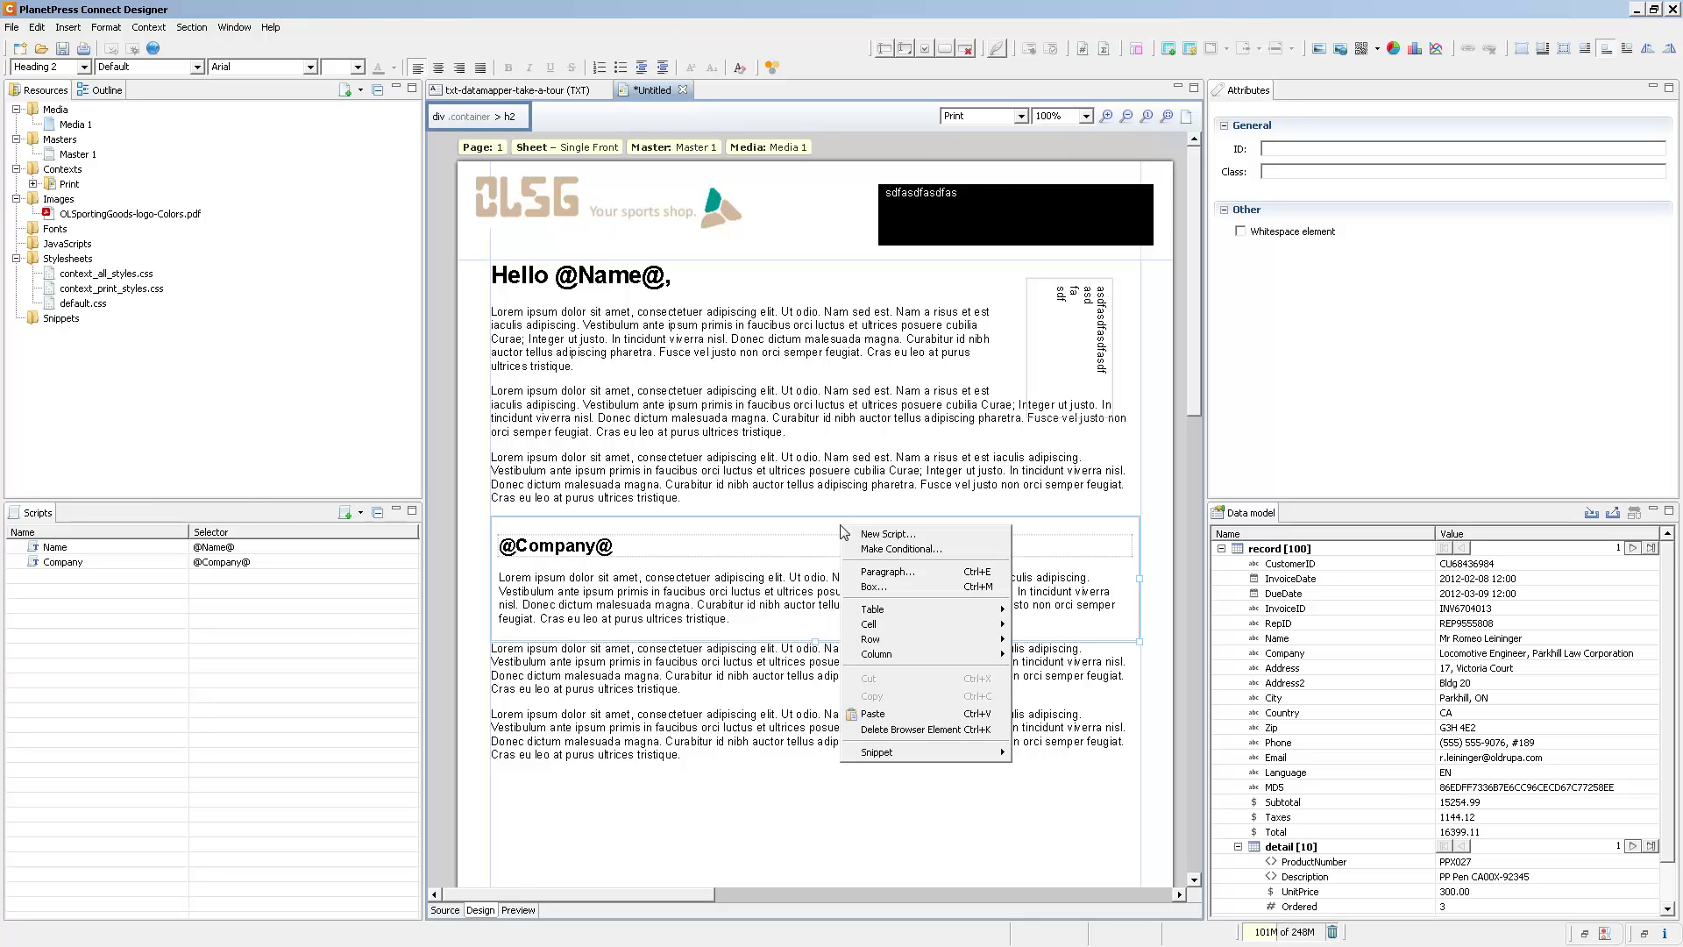
pyautogui.click(892, 586)
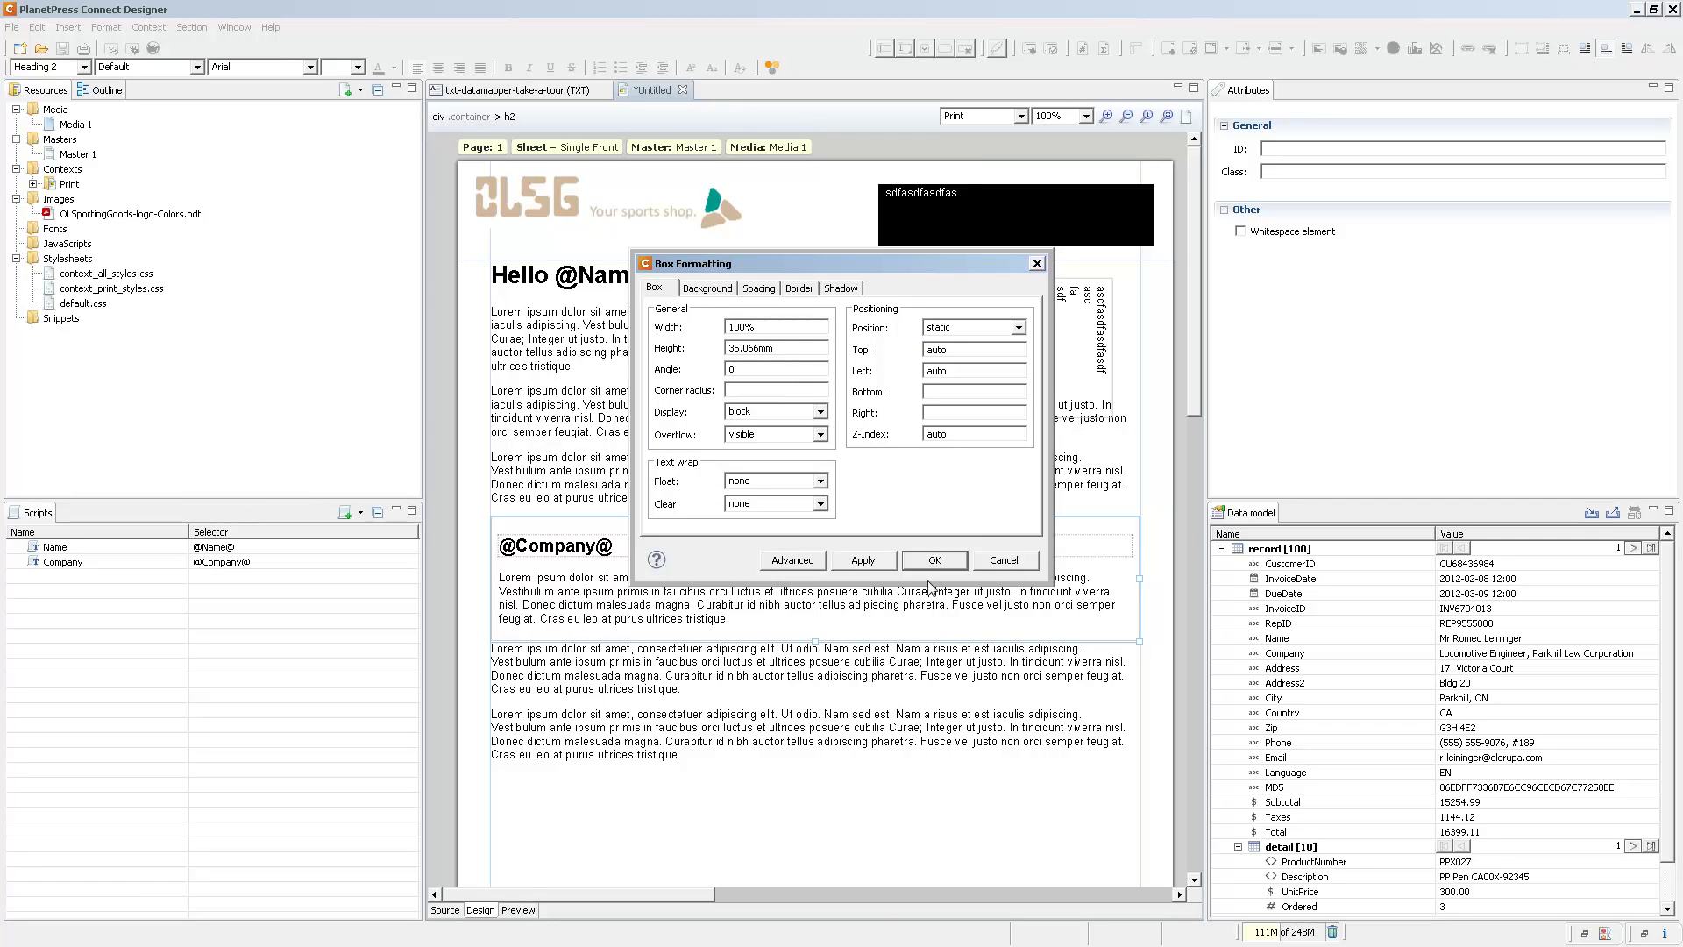
pyautogui.click(1018, 329)
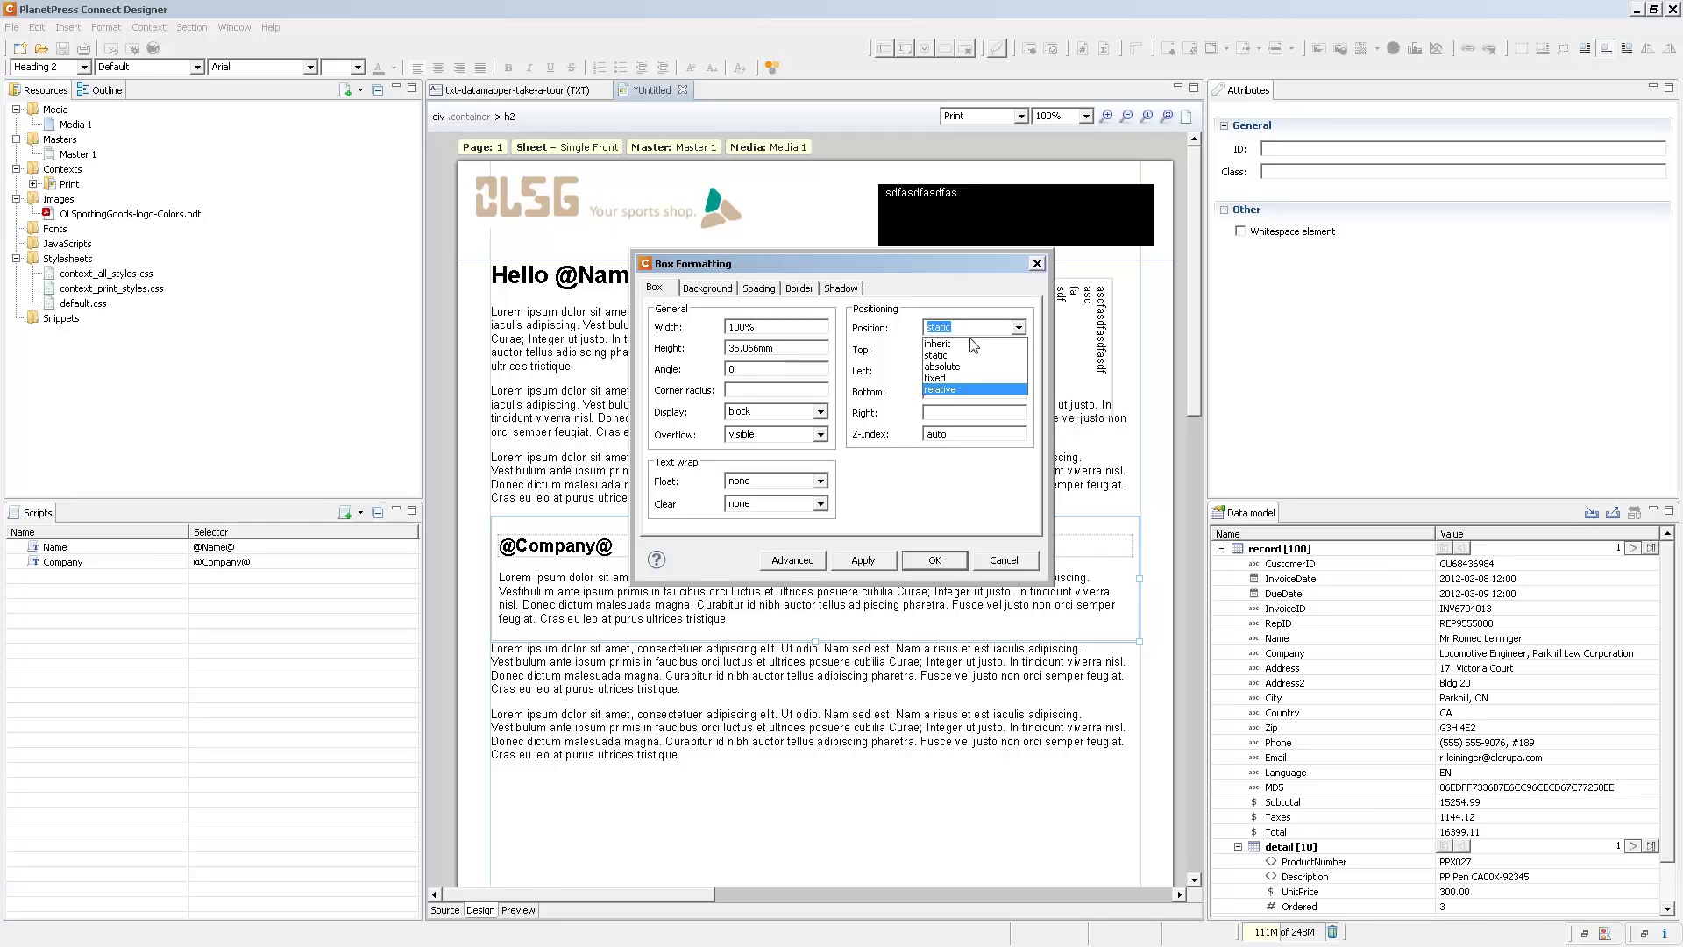
pyautogui.click(954, 367)
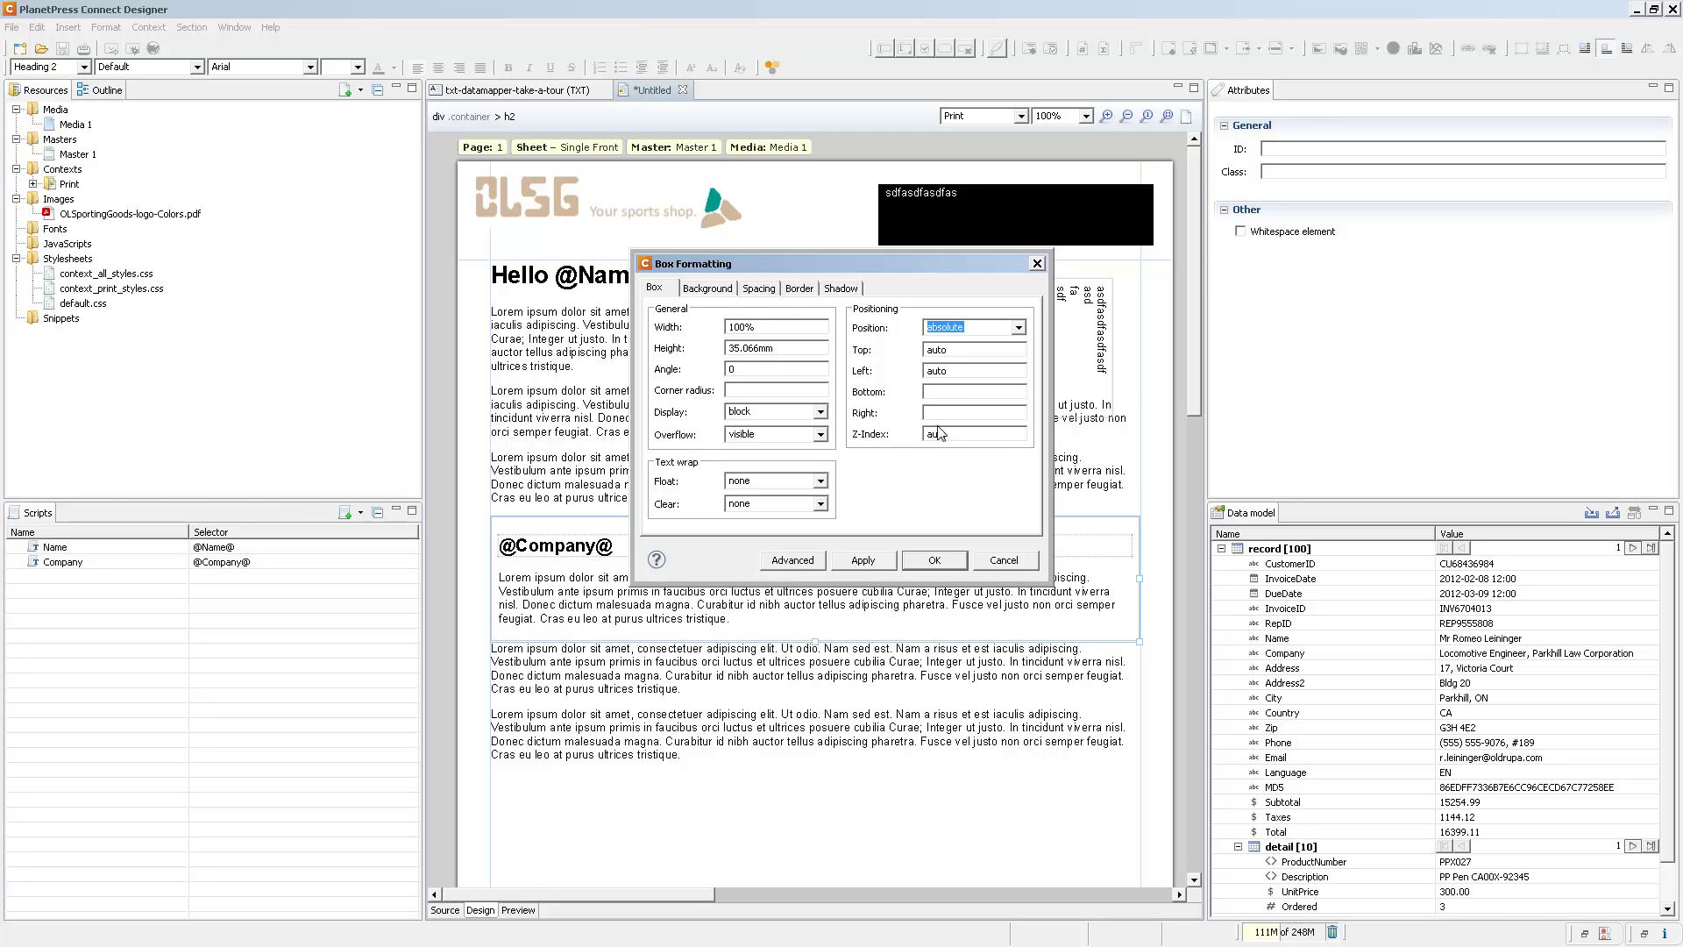
pyautogui.click(934, 558)
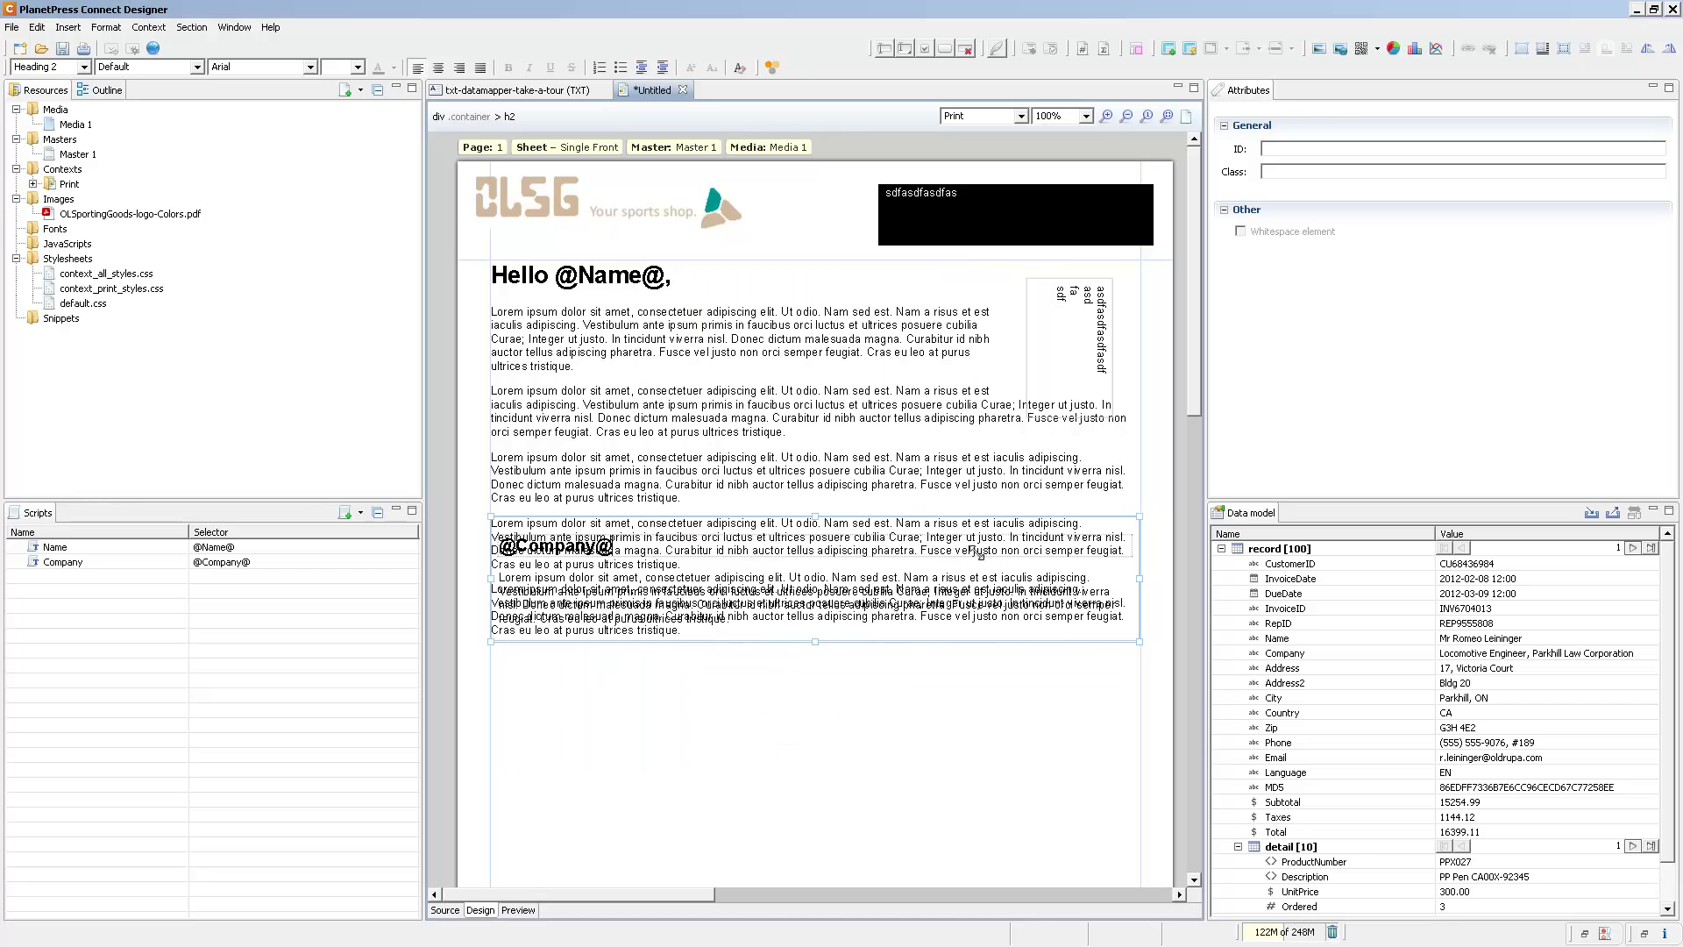
pyautogui.moveTo(1139, 641); pyautogui.dragTo(977, 770)
pyautogui.moveTo(931, 700); pyautogui.dragTo(964, 561)
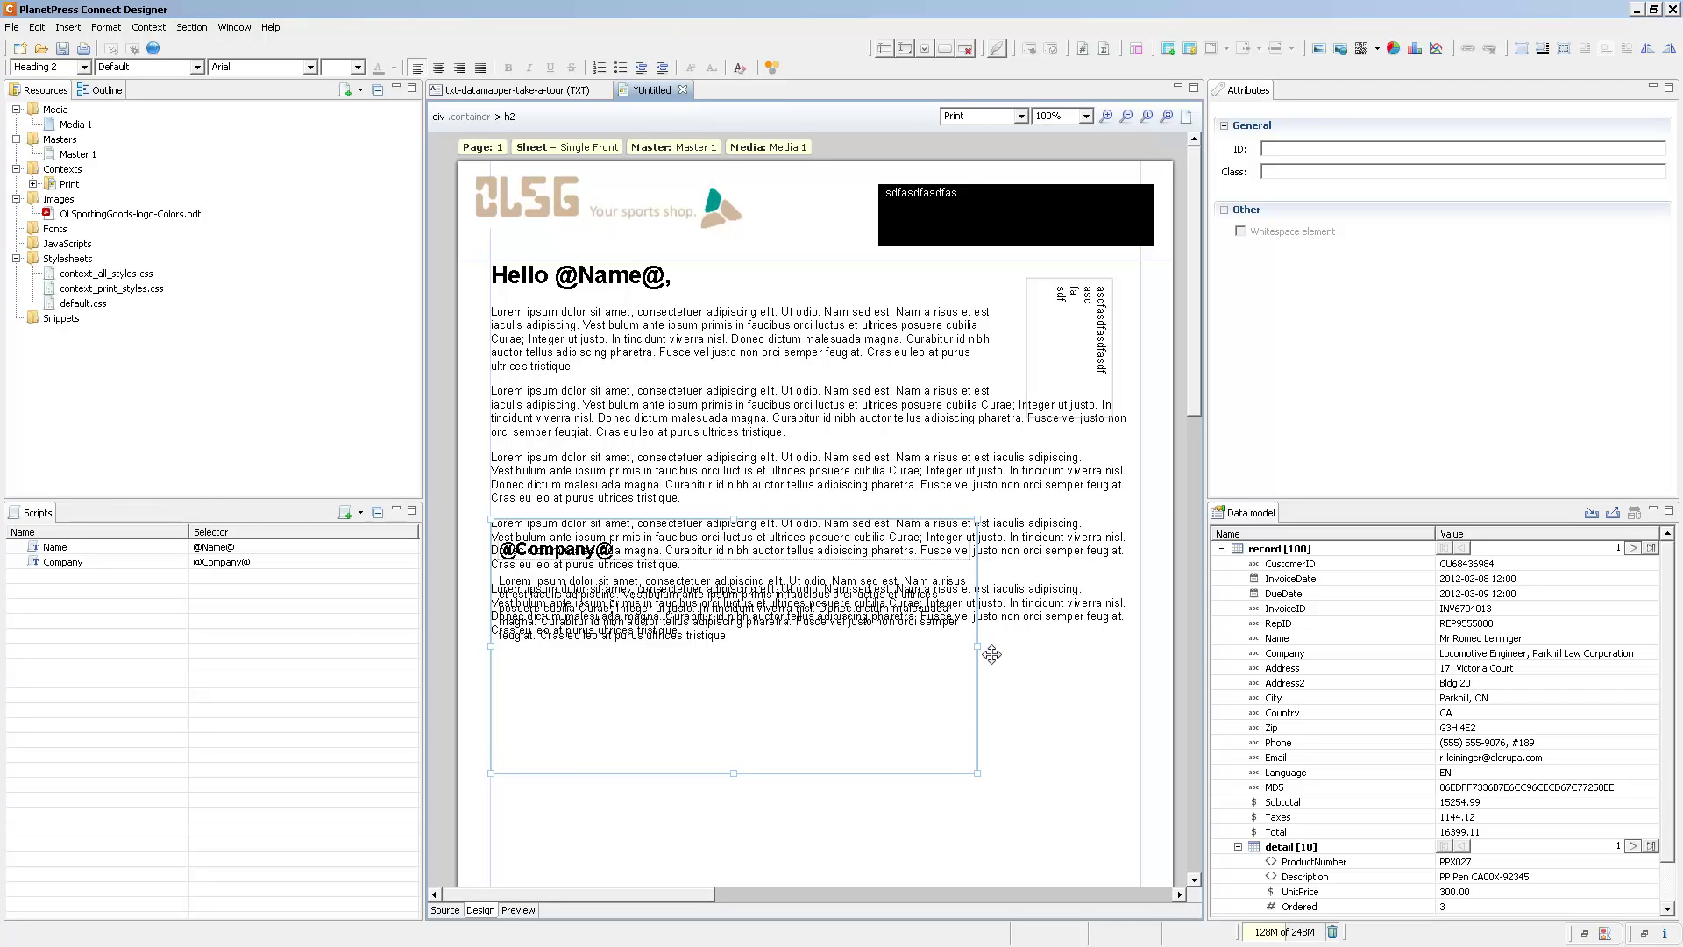
pyautogui.hotkey('ctrl', 'z')
pyautogui.hotkey('ctrl', 'z')
pyautogui.hotkey('ctrl', 'z')
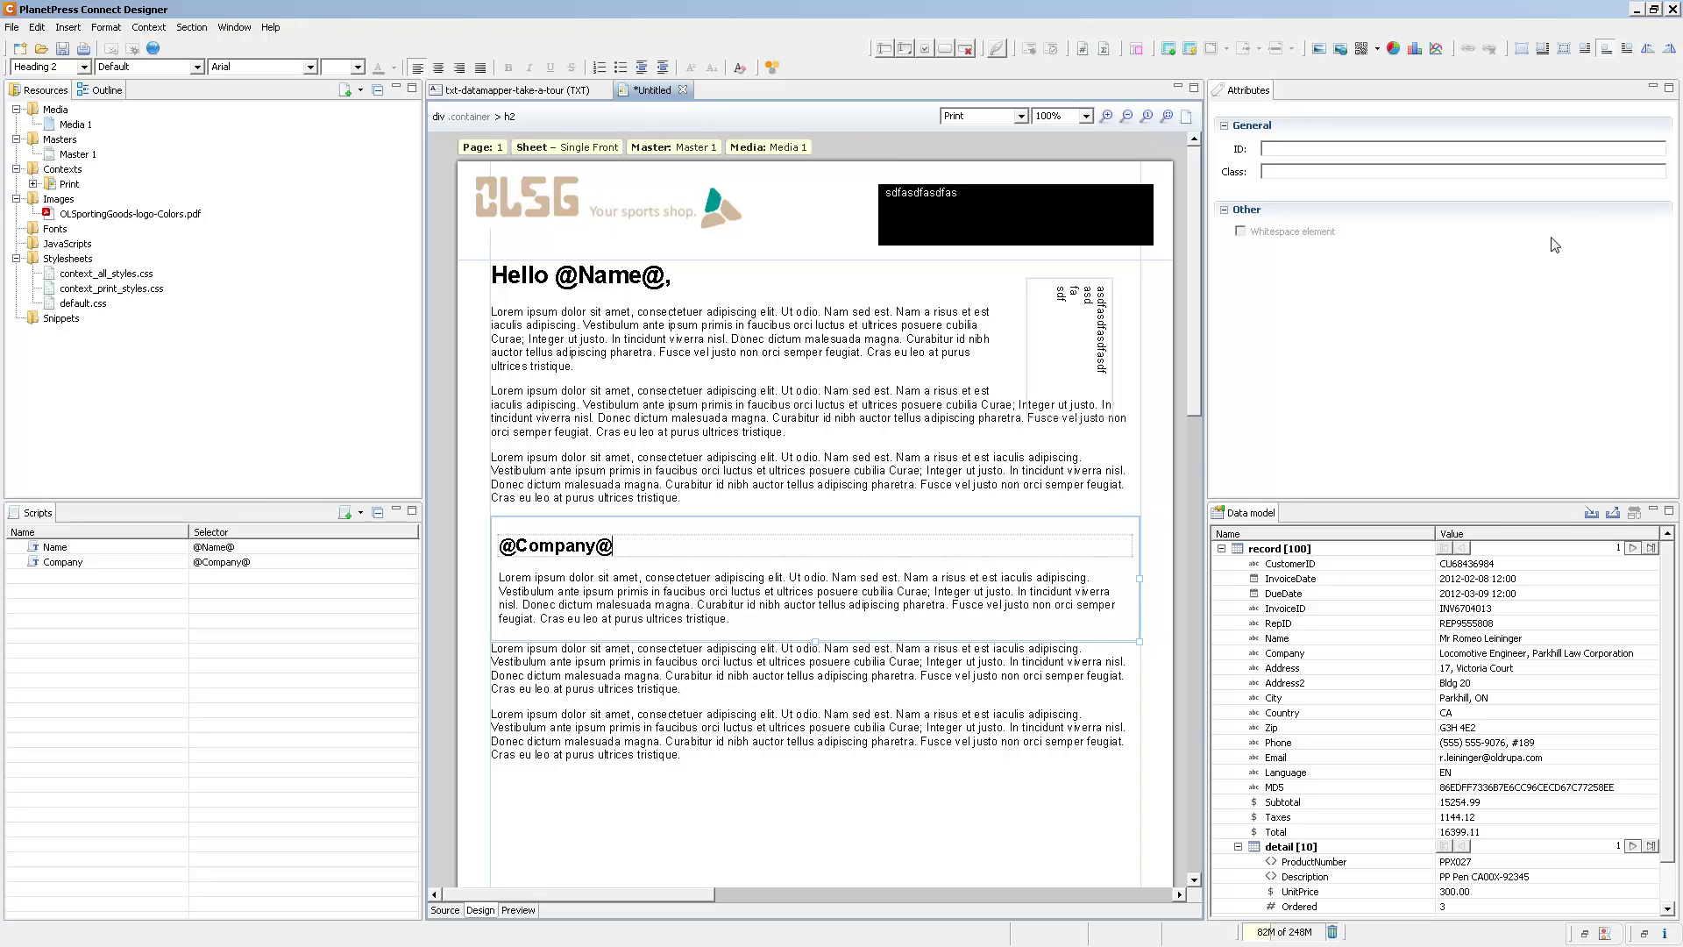
pyautogui.click(1586, 49)
pyautogui.moveTo(1140, 642); pyautogui.dragTo(808, 682)
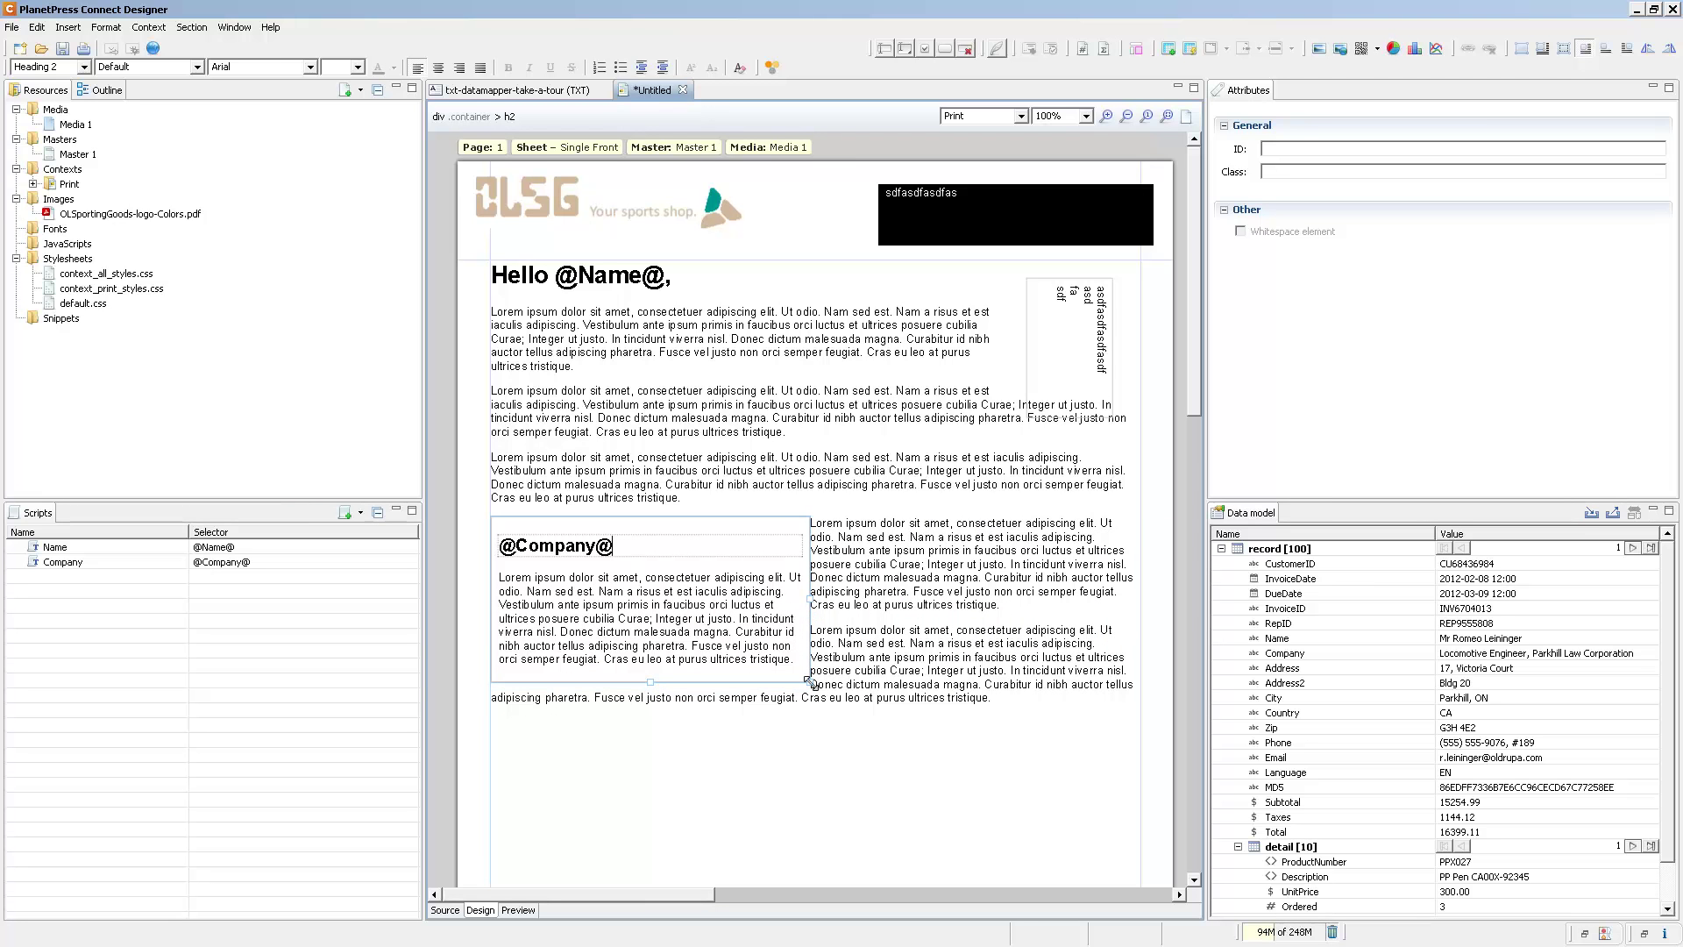